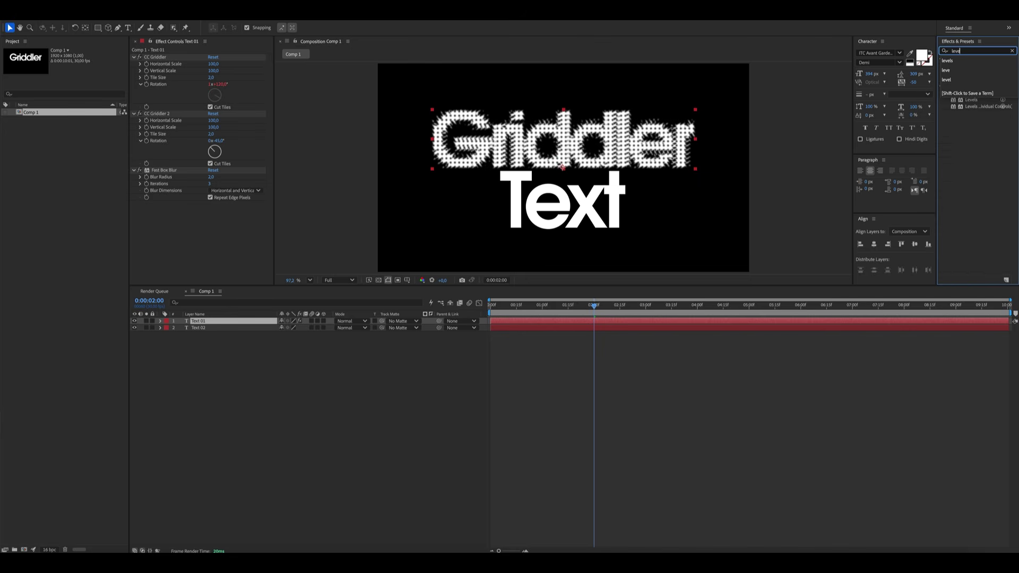
- Add the Levels effect after Fast Box Blur on the Text 01 layer and set its channel to Alpha
left_click(992, 120)
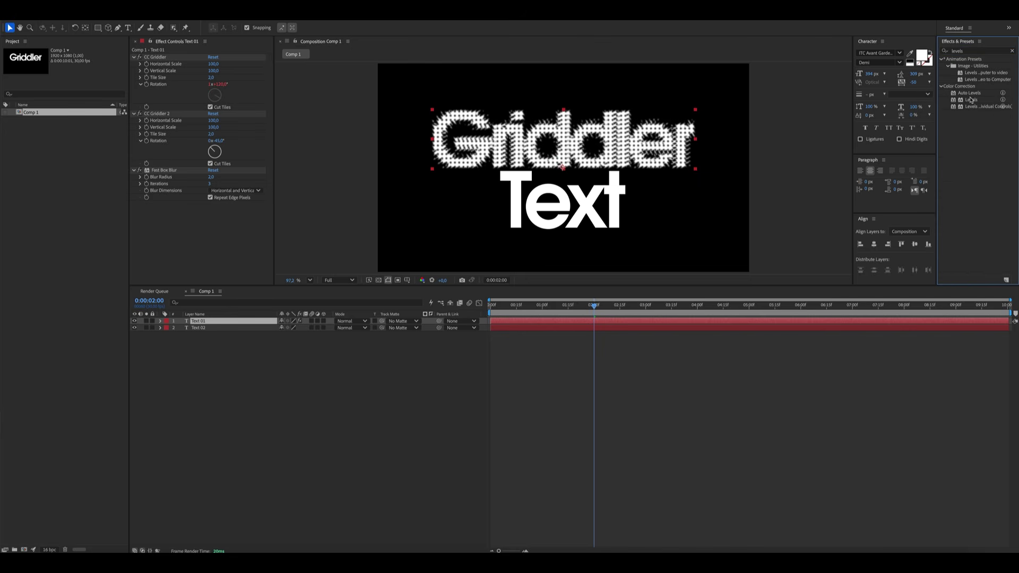
left_click_drag(970, 101, 223, 231)
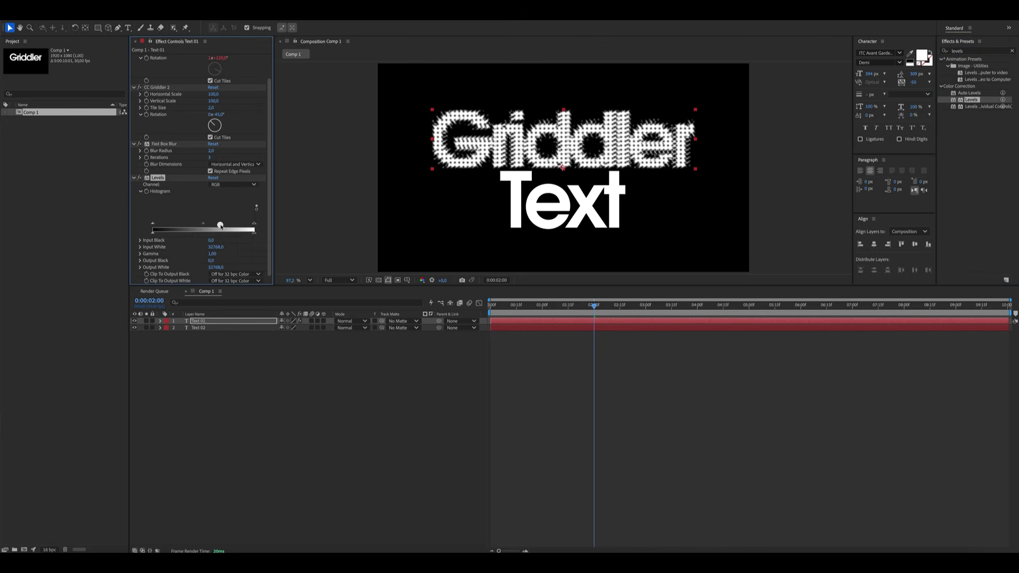
left_click(236, 184)
left_click(234, 227)
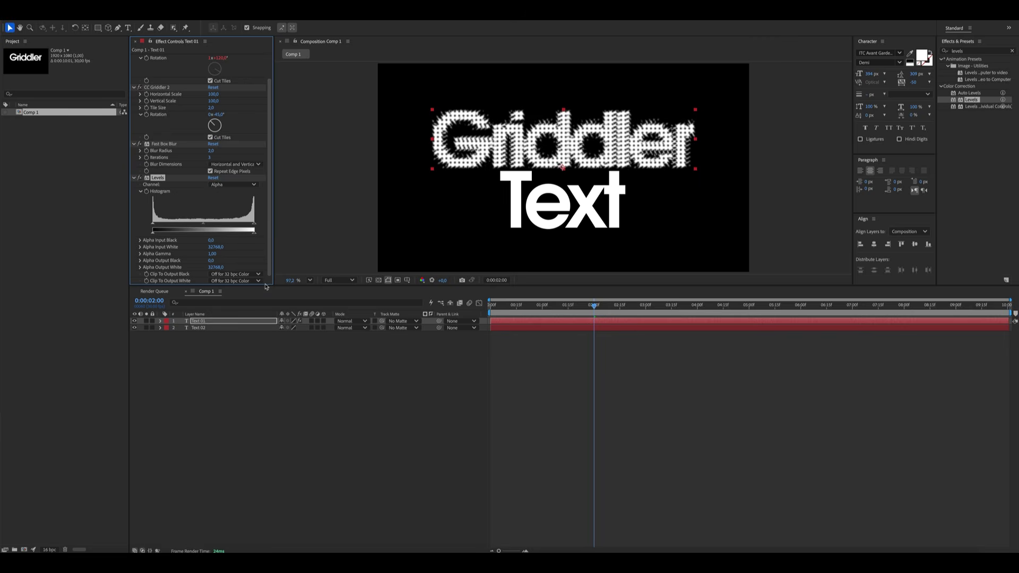
- Bring Alpha Input Black and Alpha Input White close together near the histogram's centre to sharpen the text edges, and scrub to 0:00:02:09
left_click_drag(265, 286, 271, 330)
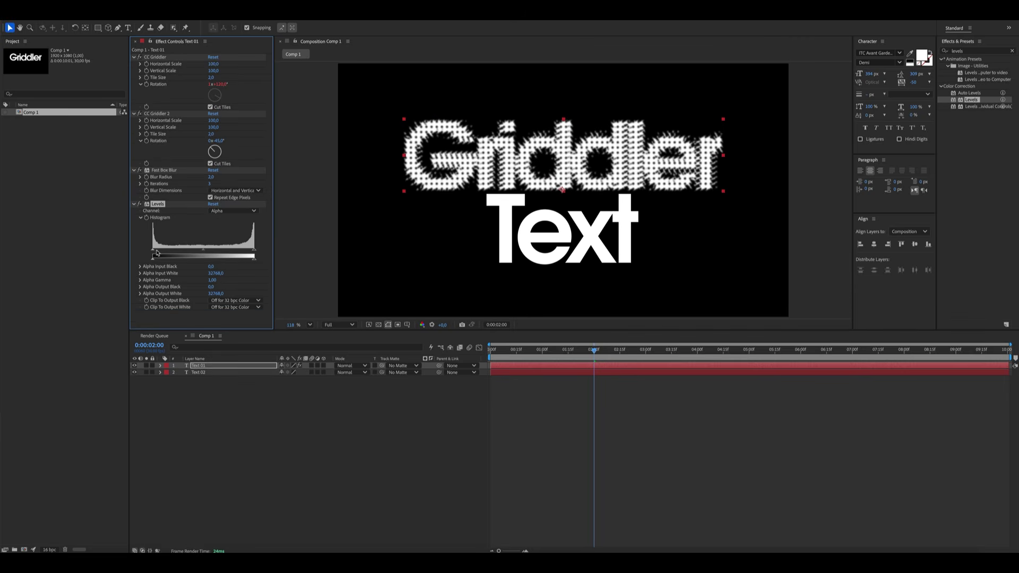
left_click_drag(156, 251, 195, 251)
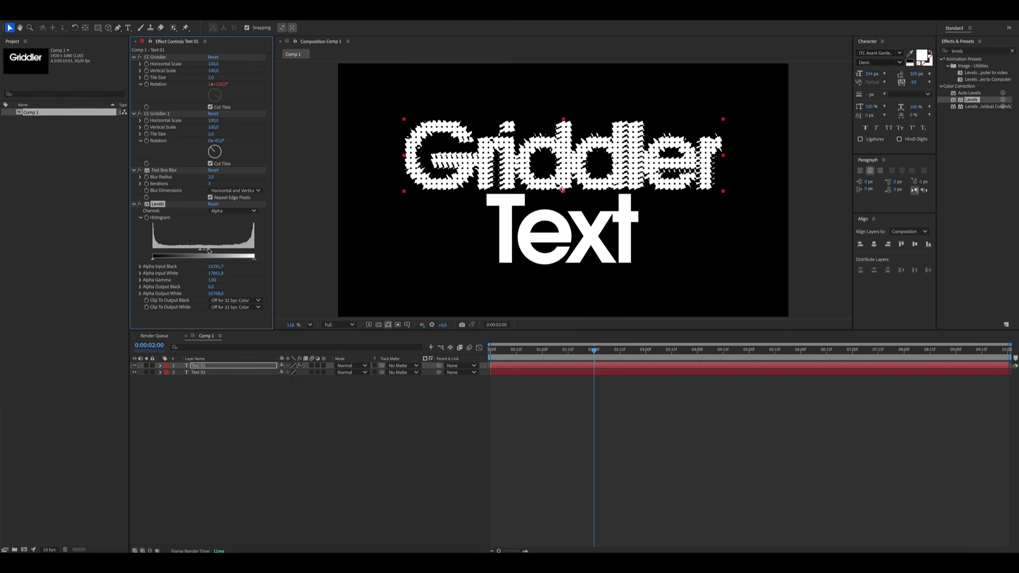
left_click(346, 398)
mouse_move(594, 351)
left_mouse_down()
mouse_move(525, 354)
mouse_move(609, 355)
left_mouse_up()
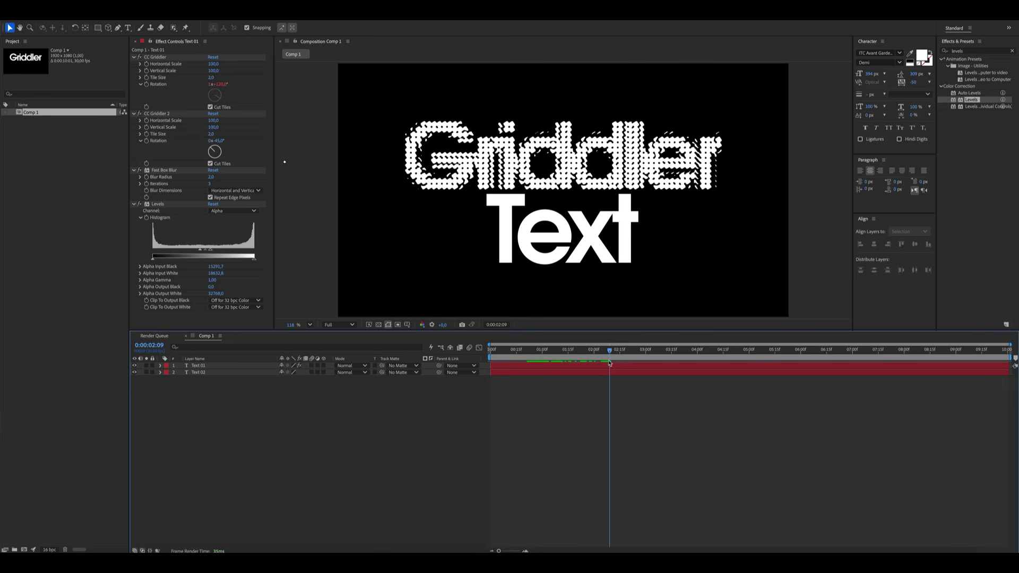
- Copy both CC Griddler effects, Fast Box Blur and Levels from Text 01 onto the Text 02 layer
left_click(155, 57)
left_click(164, 204, "shift")
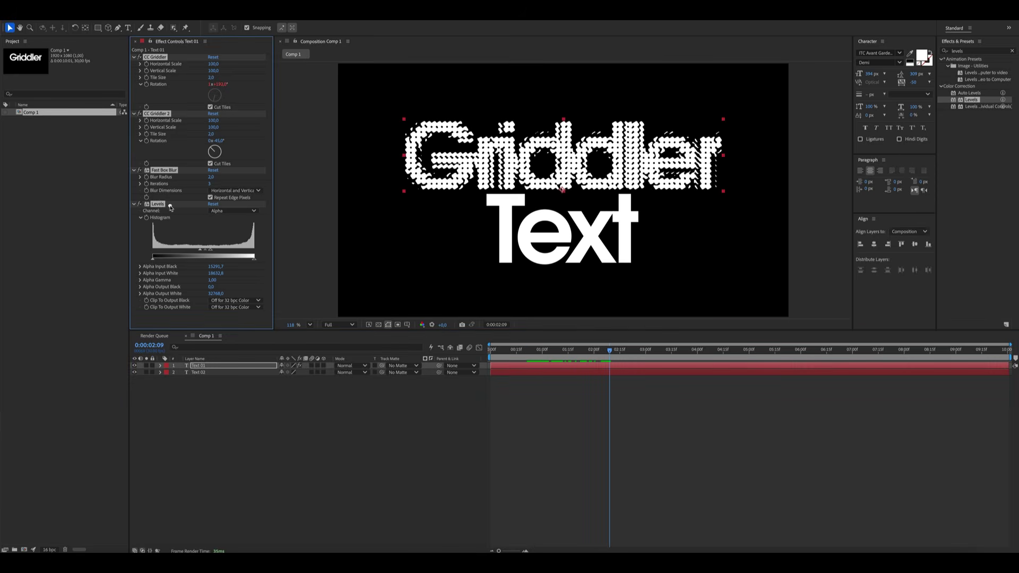
left_click(205, 372)
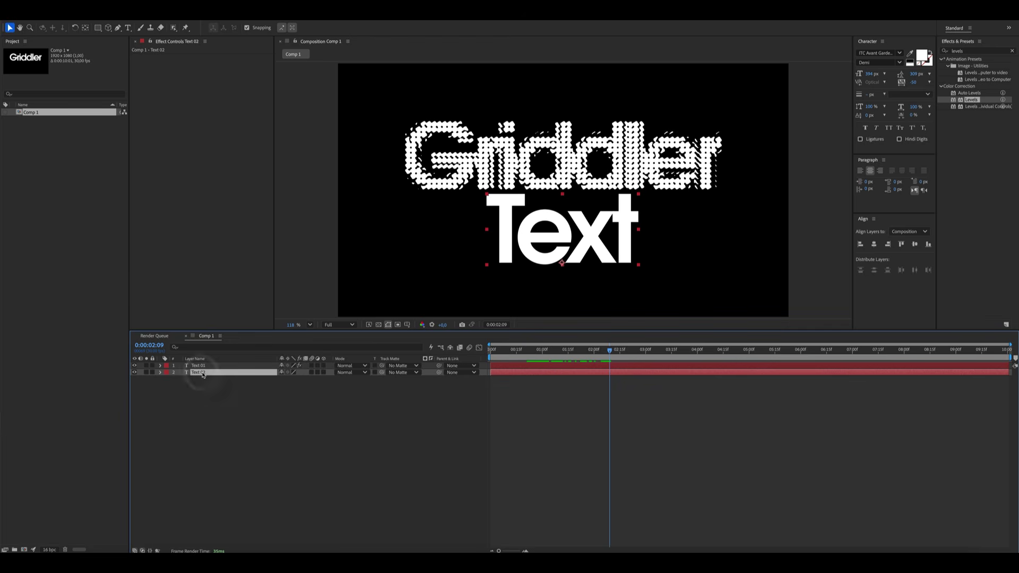
key("ctrl+v")
left_click(298, 422)
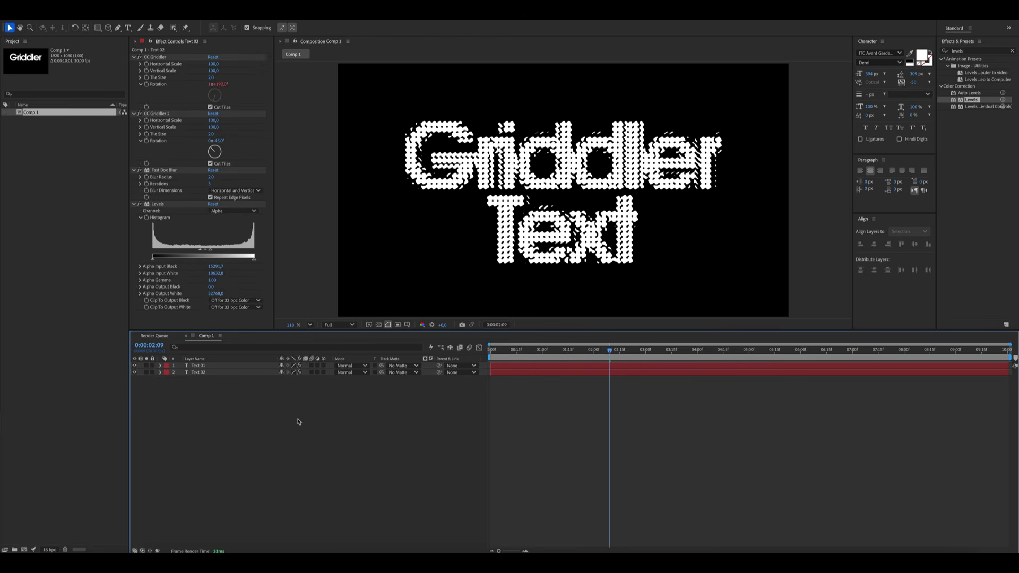
- Pre-compose the Text 01 layer as "01 Text Main", moving all attributes into the new composition
left_click(198, 366)
key("ctrl+shift+c")
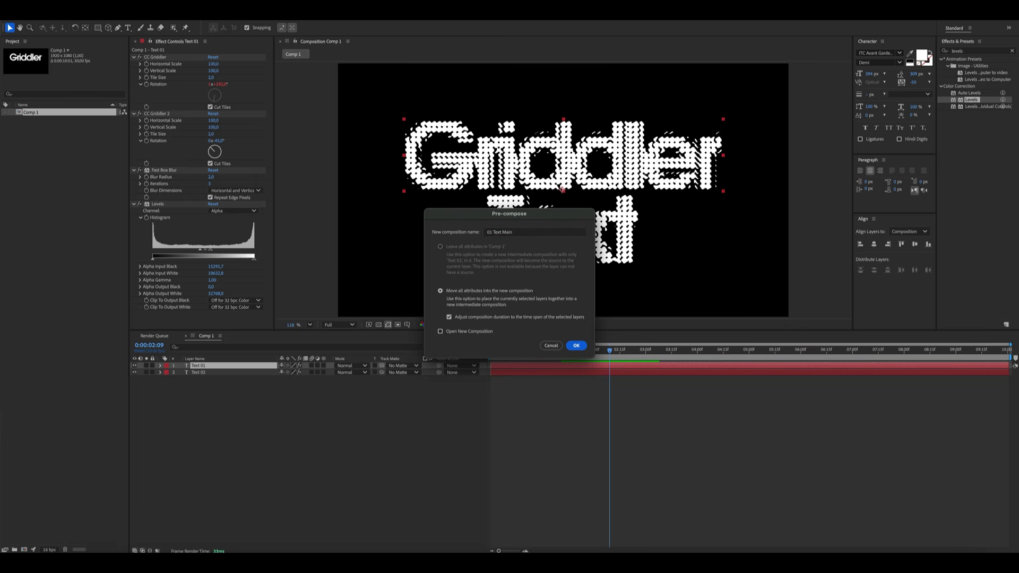
key("Return")
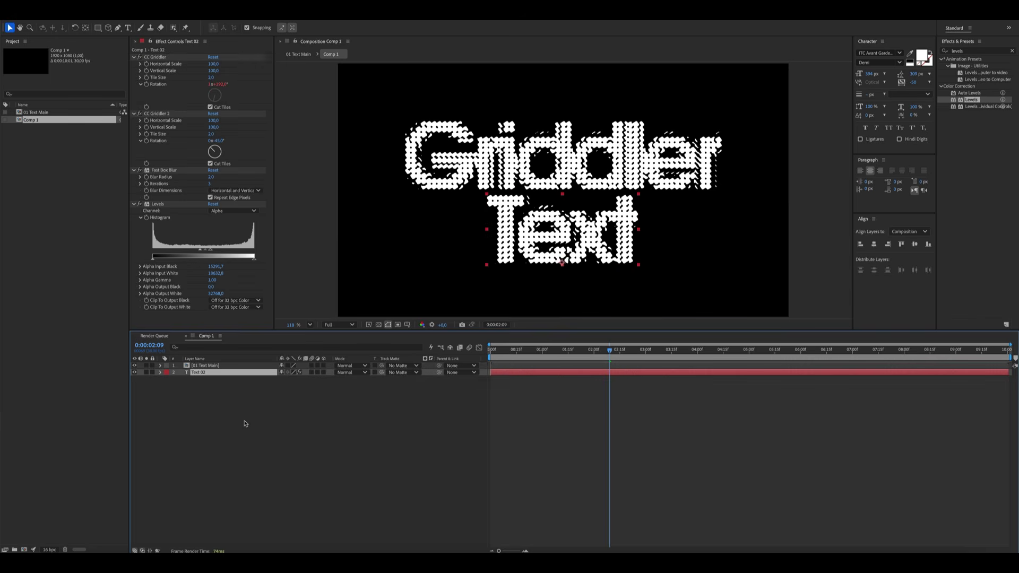
- Pre-compose the Text 02 layer as "02 Text Main", moving all attributes into the new composition
key("ctrl+shift+c")
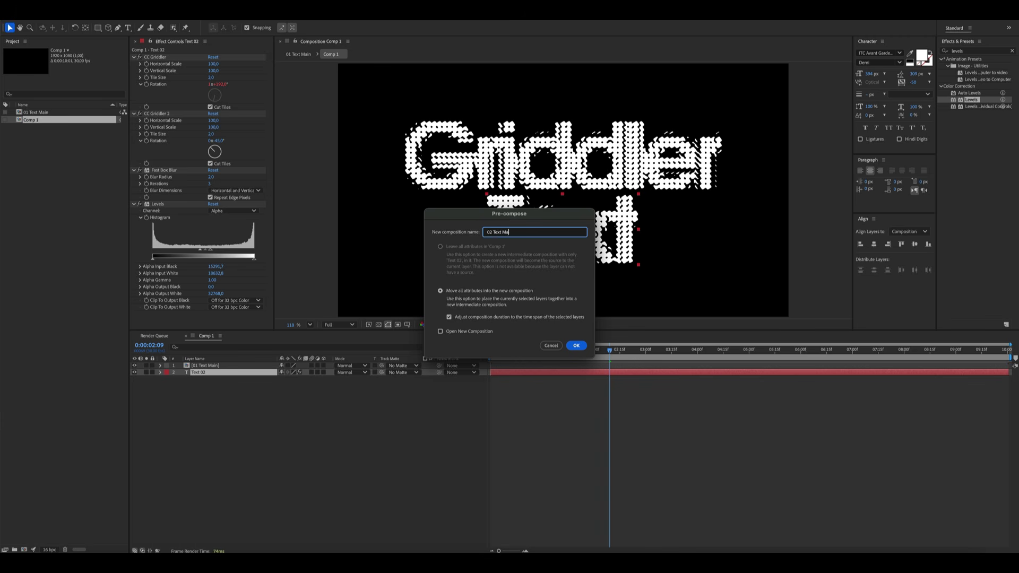
type("02 Text Main")
key("Return")
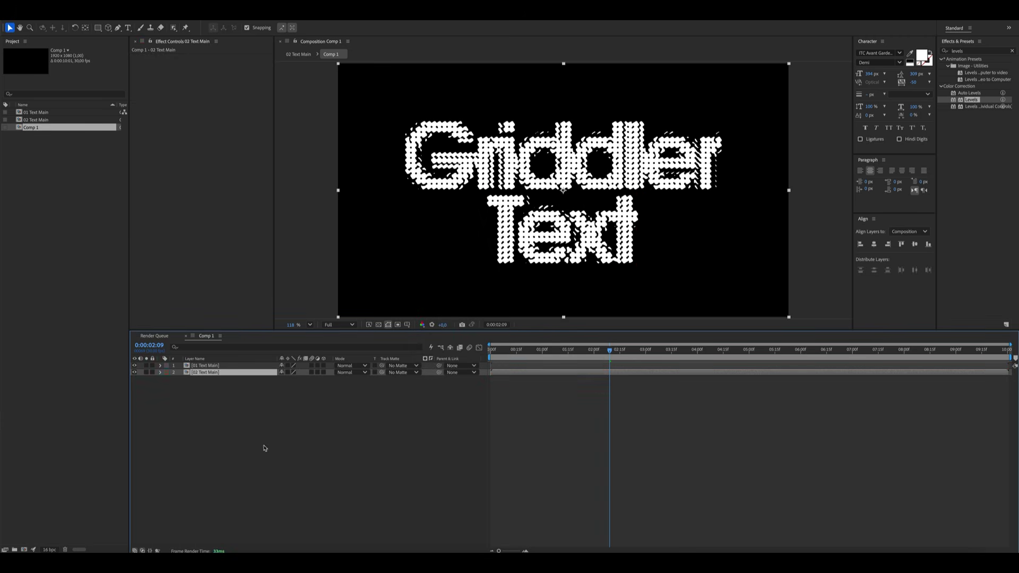
- Create a full-frame rectangle shape layer with a solid dark fill and no stroke
left_click(263, 451)
left_click(234, 365)
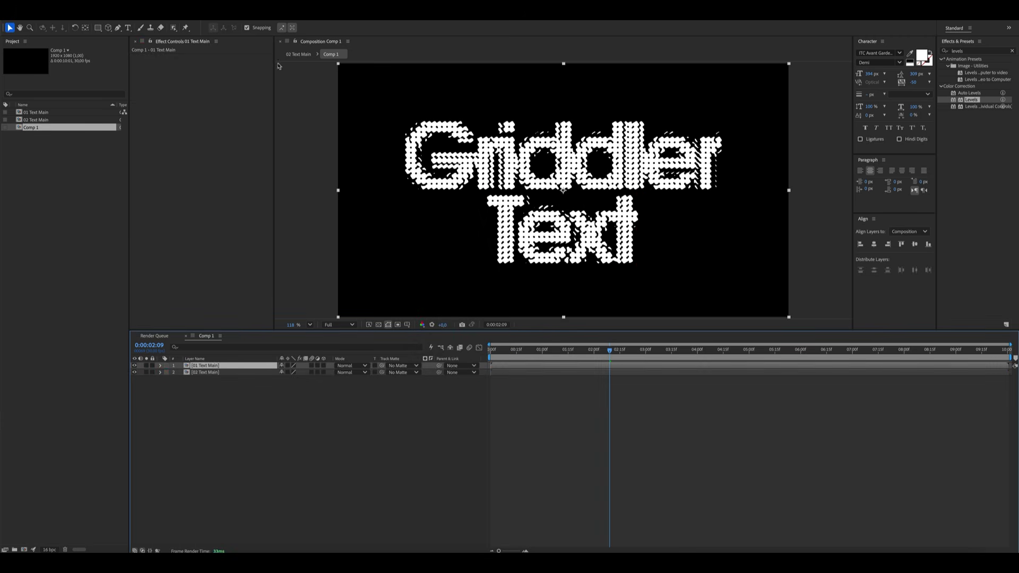
left_click(97, 28)
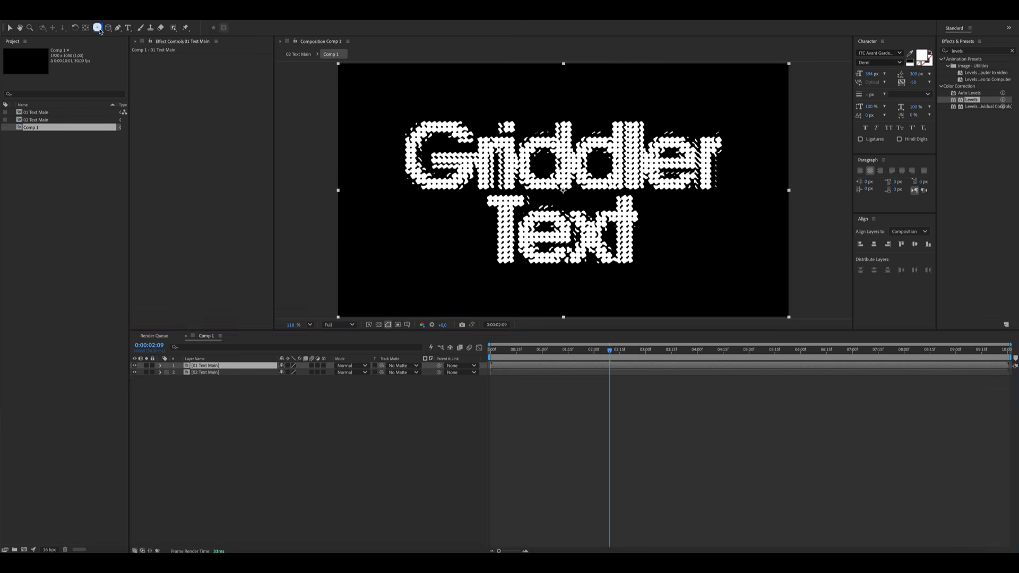
left_click(218, 424)
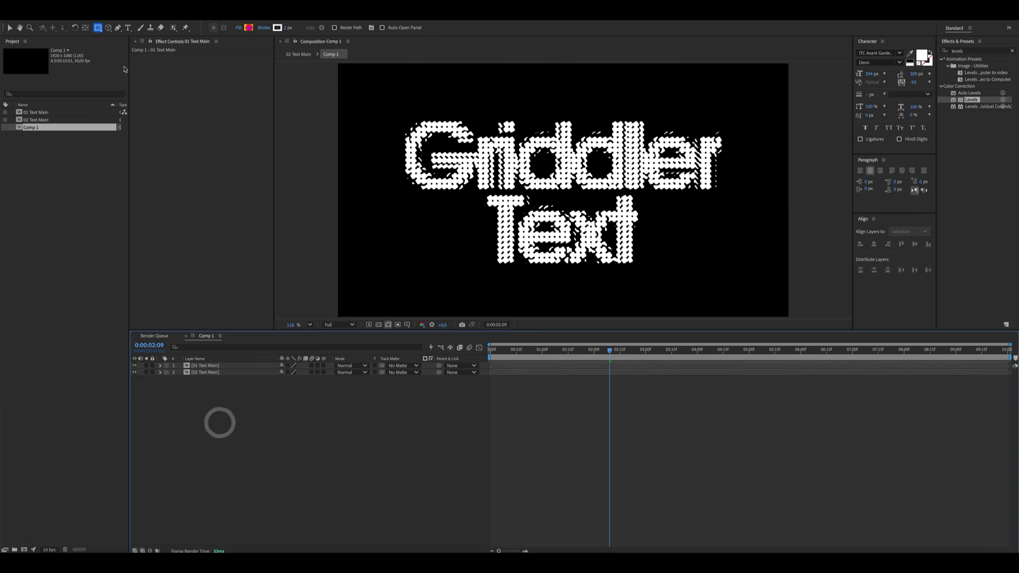
left_click(249, 29)
left_click(279, 27)
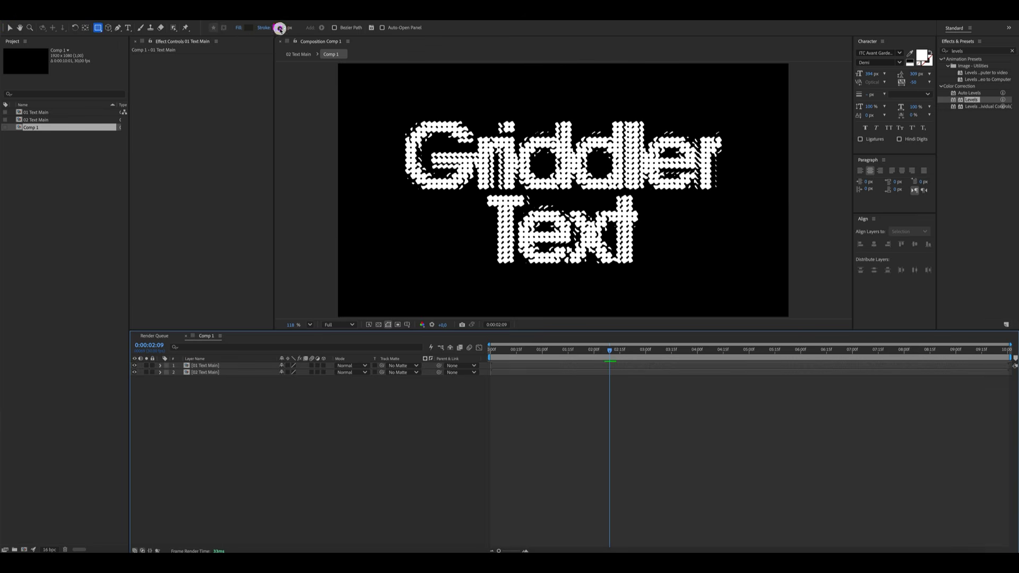
double_click(99, 28)
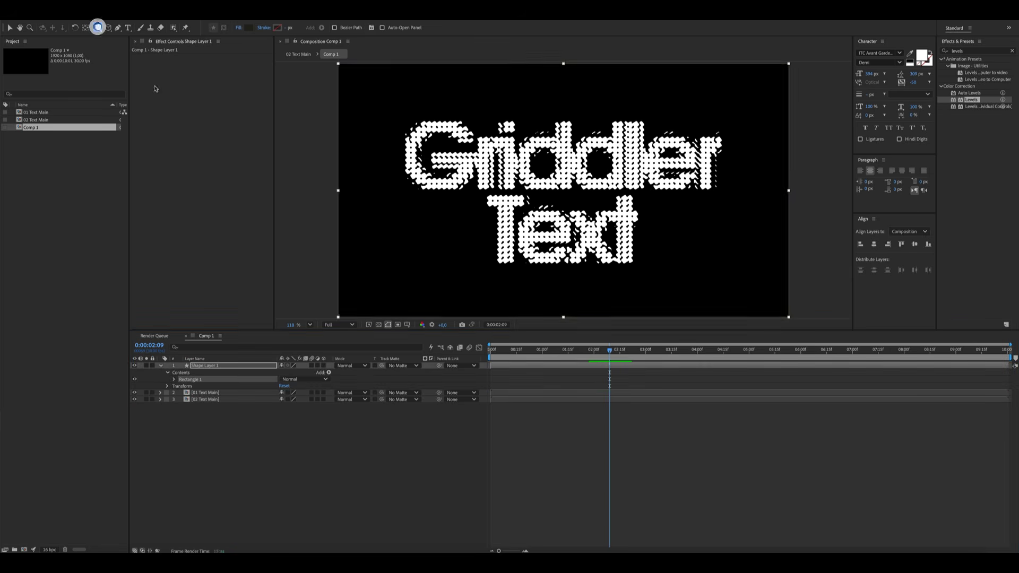
- Move the new shape layer below both text compositions and rename it "BG"
key("v")
left_click_drag(204, 365, 212, 458)
left_click(195, 380)
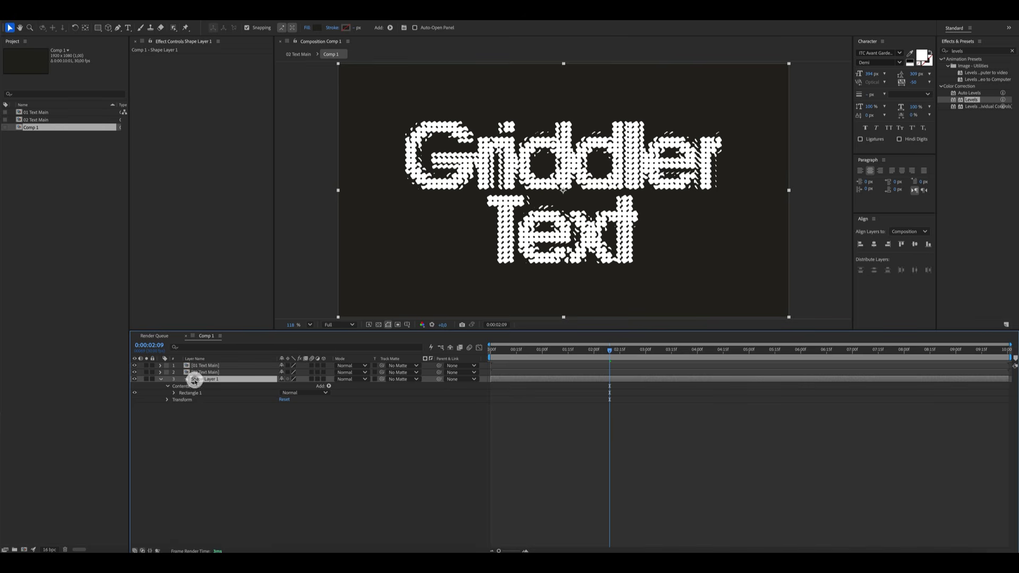
key("Return")
type("BG")
key("Return")
left_click(159, 380)
- Change the BG layer's fill colour to bright yellow
left_click(318, 28)
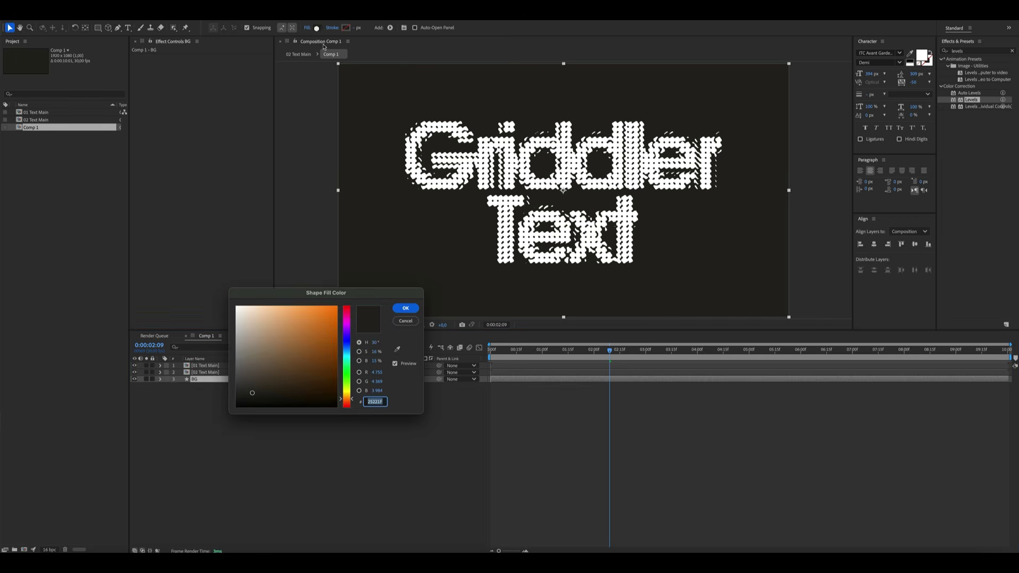
left_click_drag(350, 396, 350, 393)
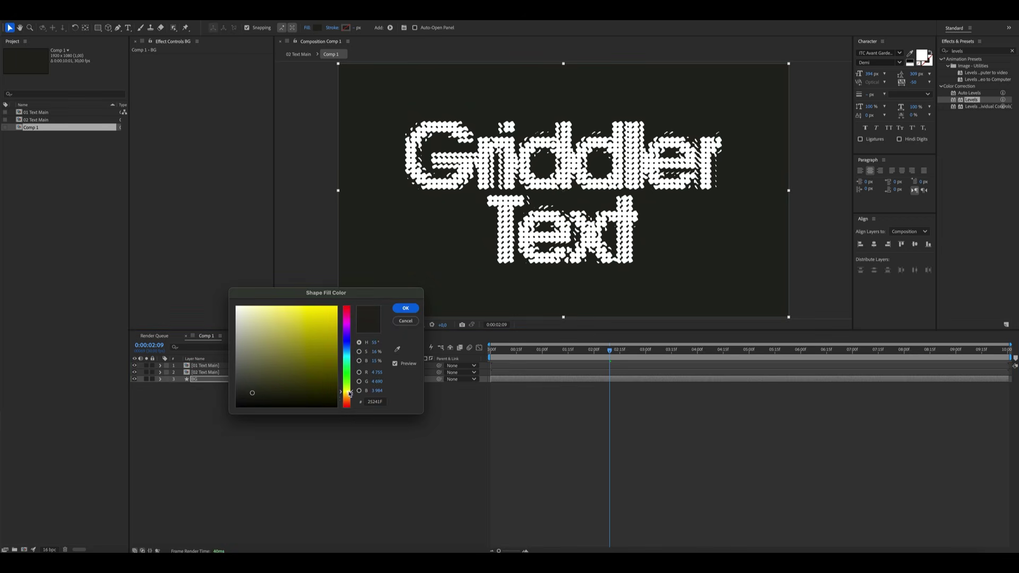
left_click_drag(297, 350, 432, 255)
left_click(406, 308)
left_click(259, 455)
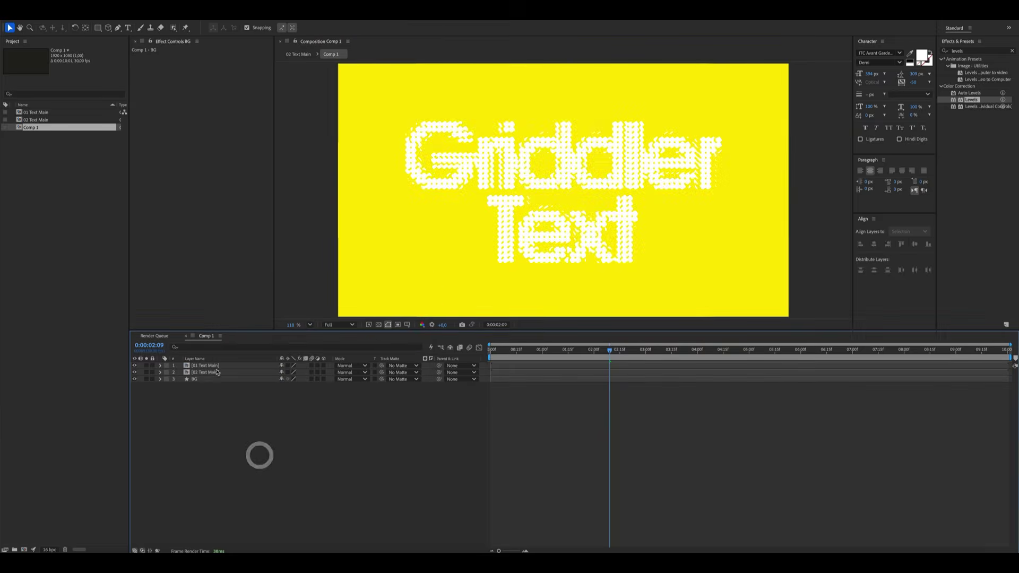
- Apply the Fill effect to the 01 Text Main layer and set its colour to black
left_click(213, 366)
left_click(971, 50)
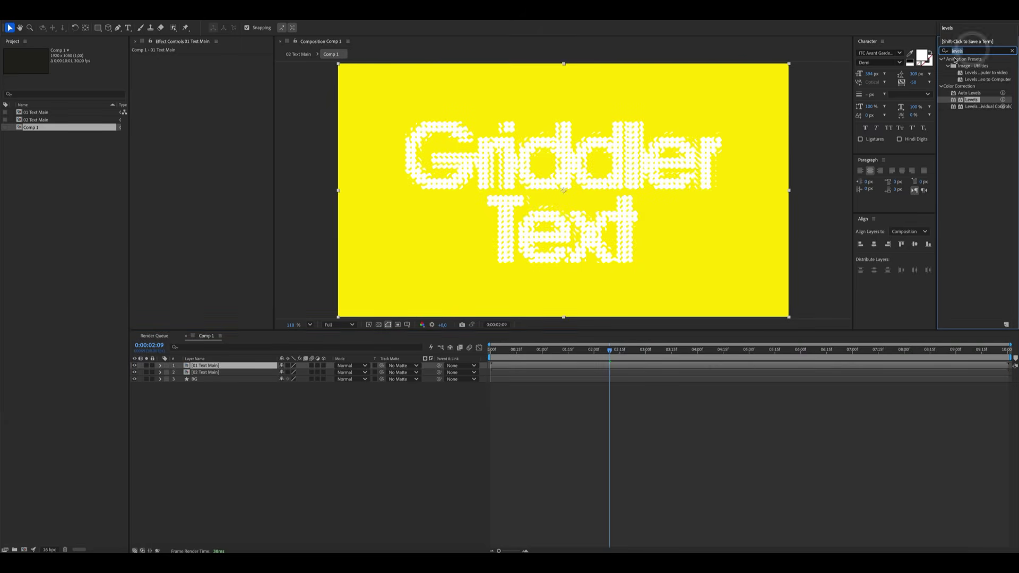
type("fill")
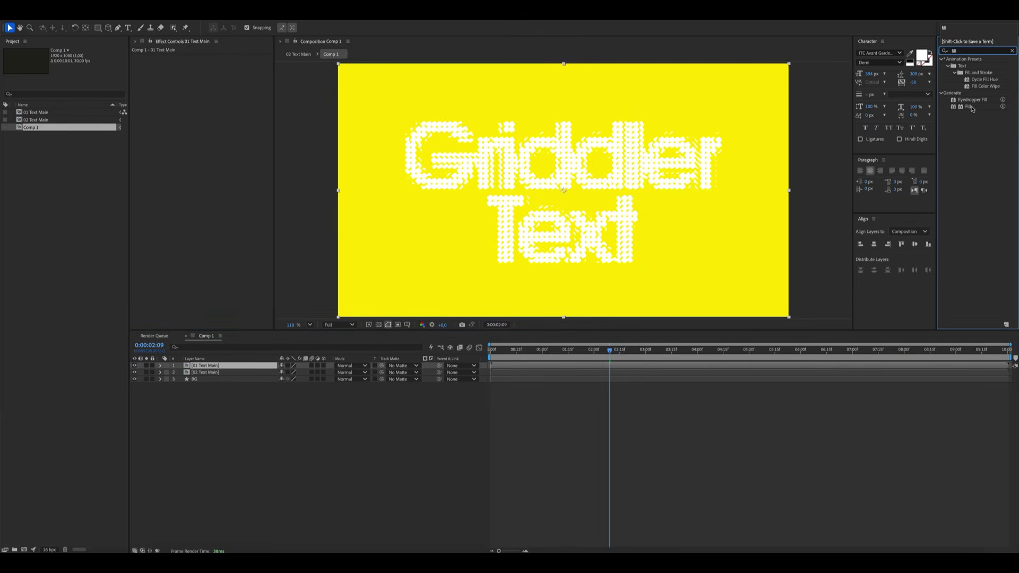
double_click(969, 107)
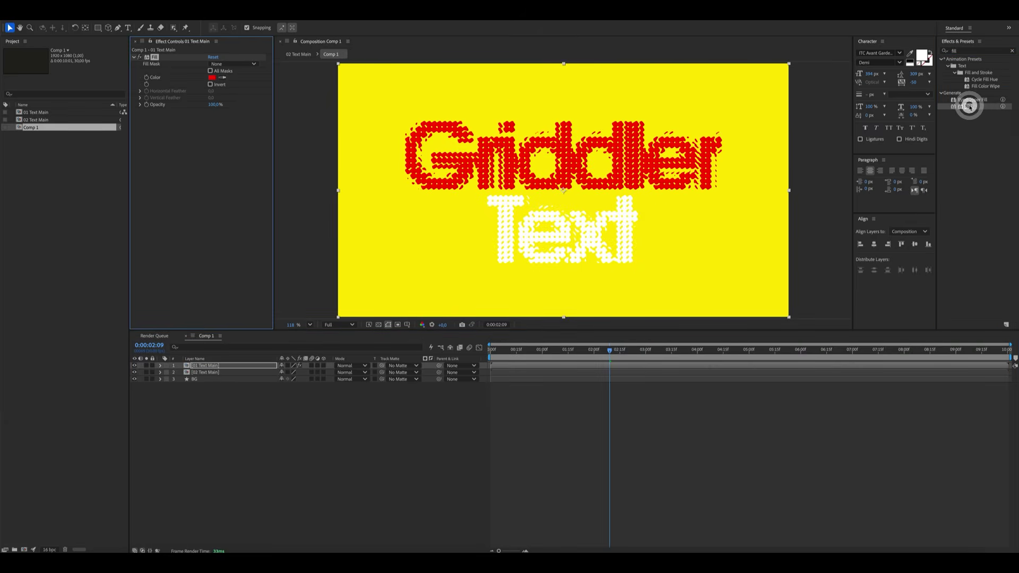
left_click(212, 77)
left_click_drag(313, 324, 145, 492)
left_click(400, 306)
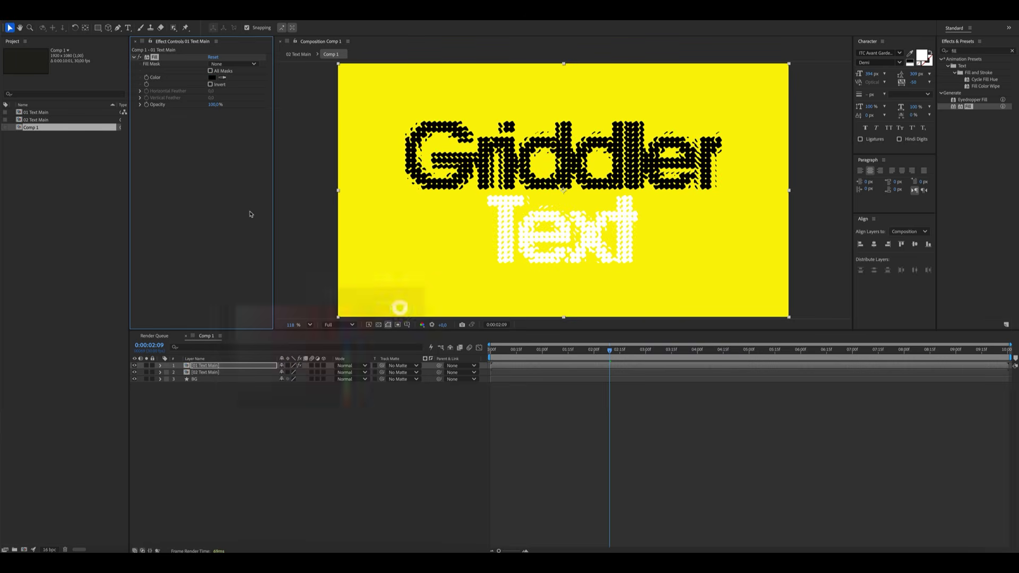
- Copy the black Fill effect from 01 Text Main onto the 02 Text Main layer
key("ctrl+c")
left_click(222, 373)
key("ctrl+v")
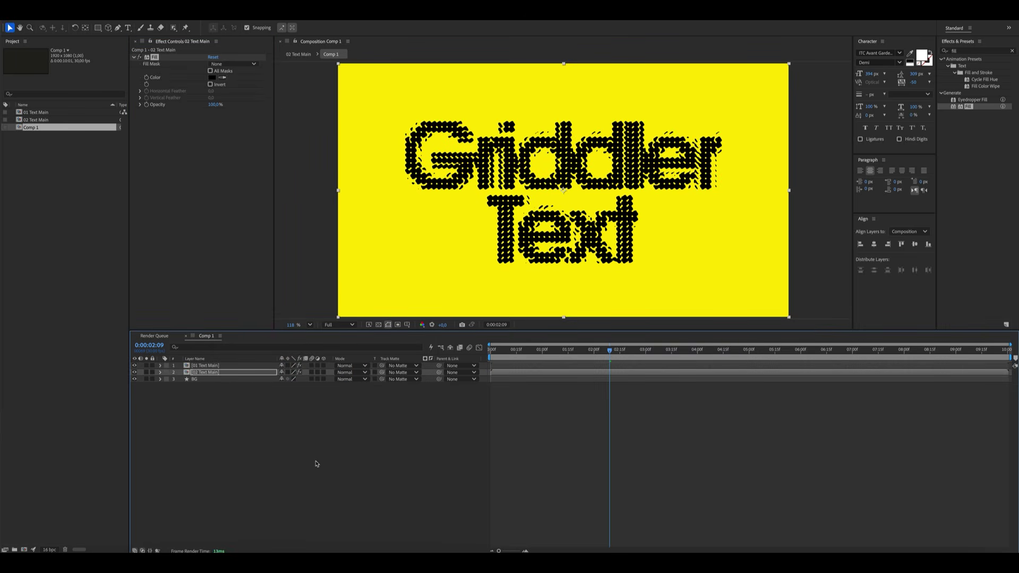
left_click(318, 457)
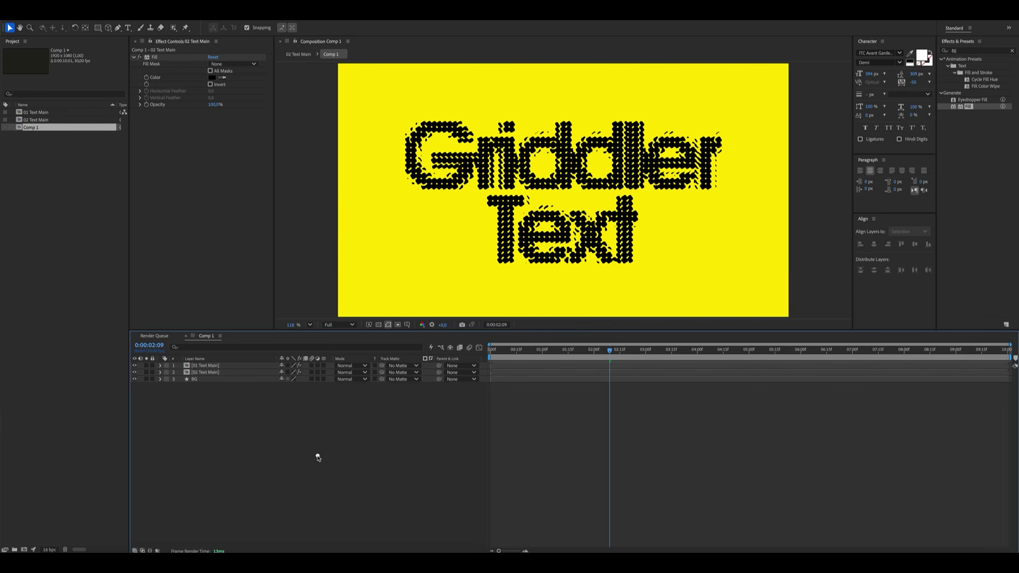
- Duplicate the 01 Text Main layer and rename the lower copy "01 Text Shadow 01"
left_click(210, 366)
key("ctrl+d")
left_click(220, 373)
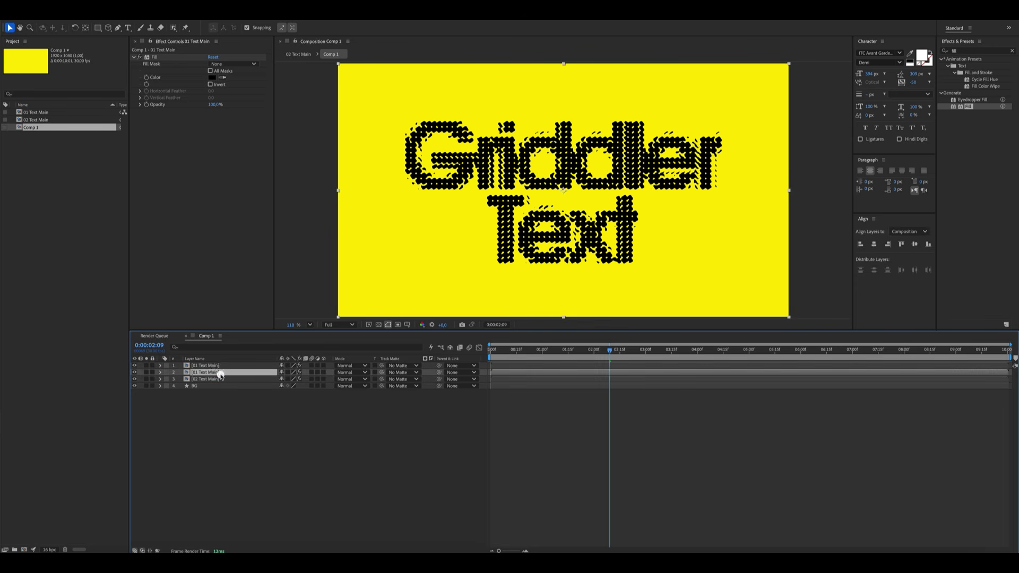
key("Return")
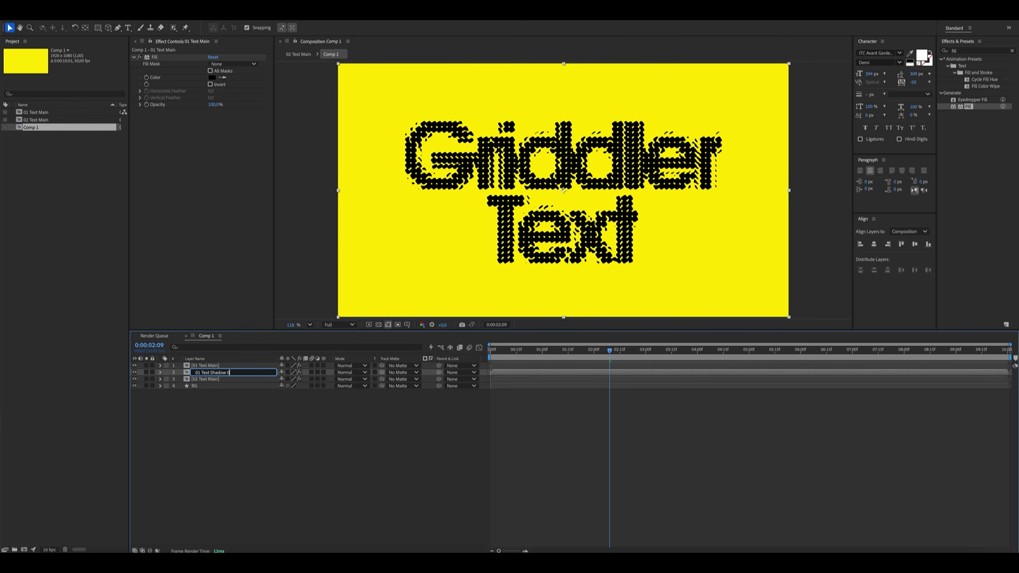
type("01 Text Shadow 01")
key("Return")
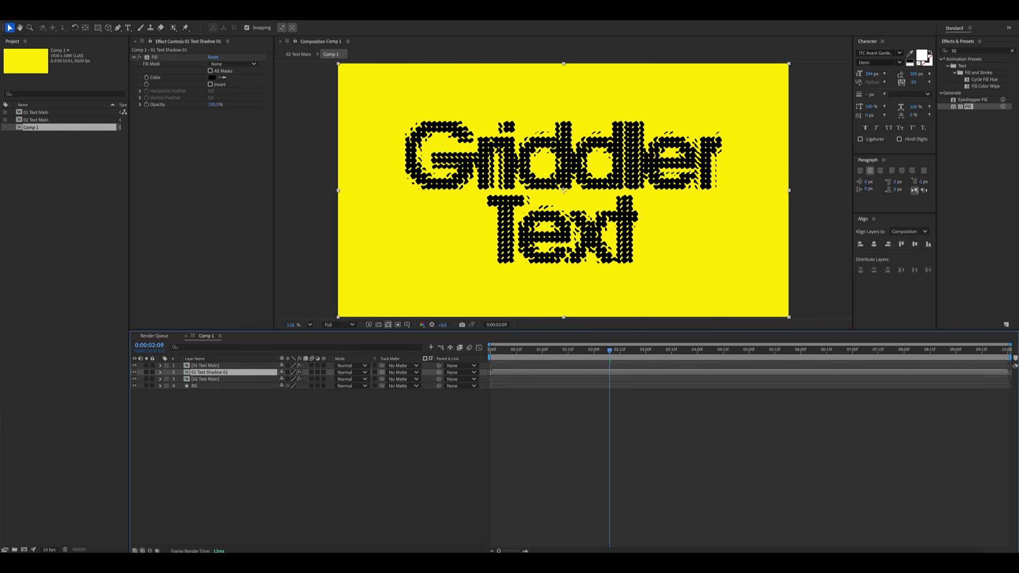
- Offset the 01 Text Shadow 01 layer by setting its position to 980, 560
key("p")
left_click(283, 380)
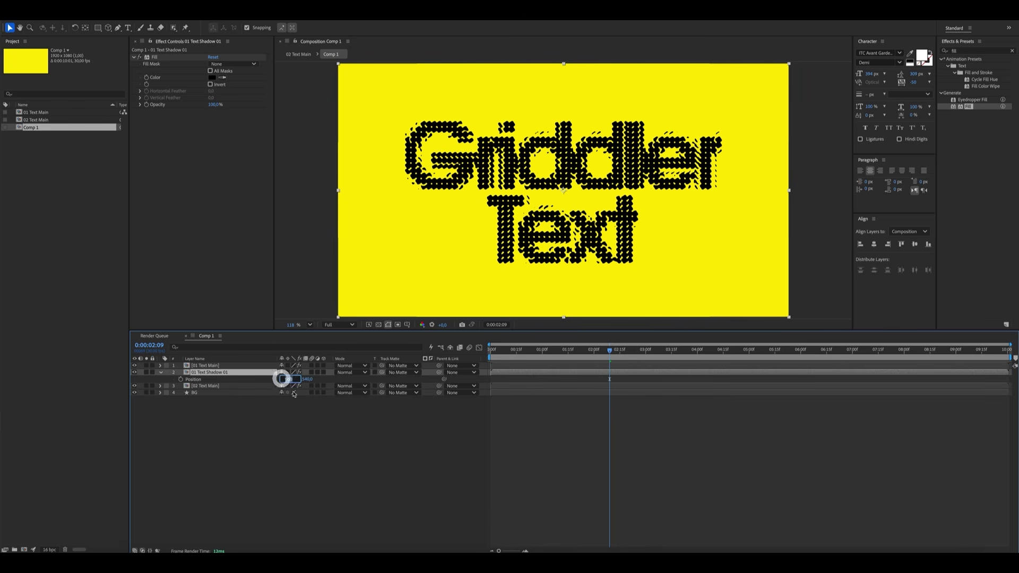
key("Return")
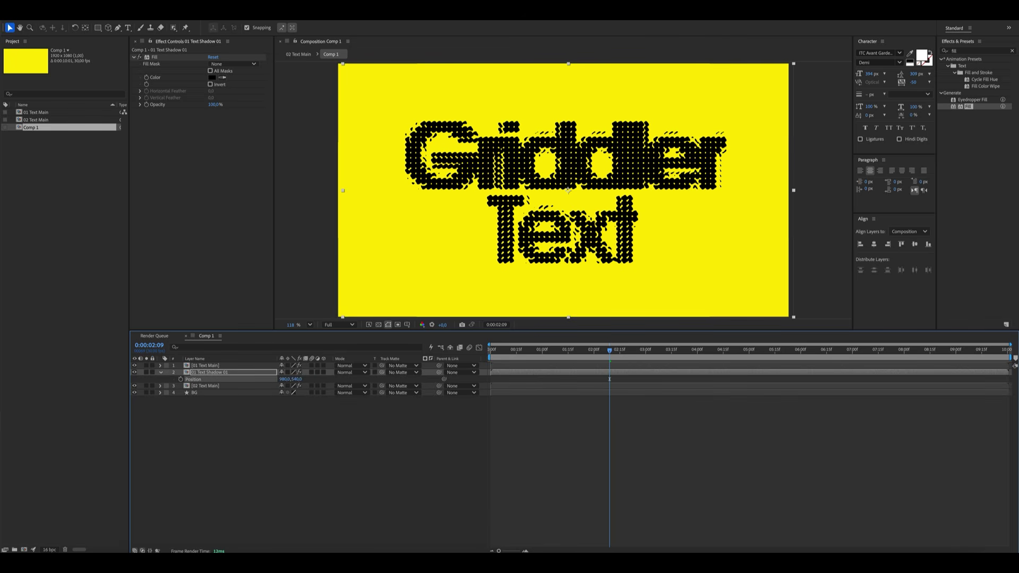
left_click(295, 378)
type("560")
key("Return")
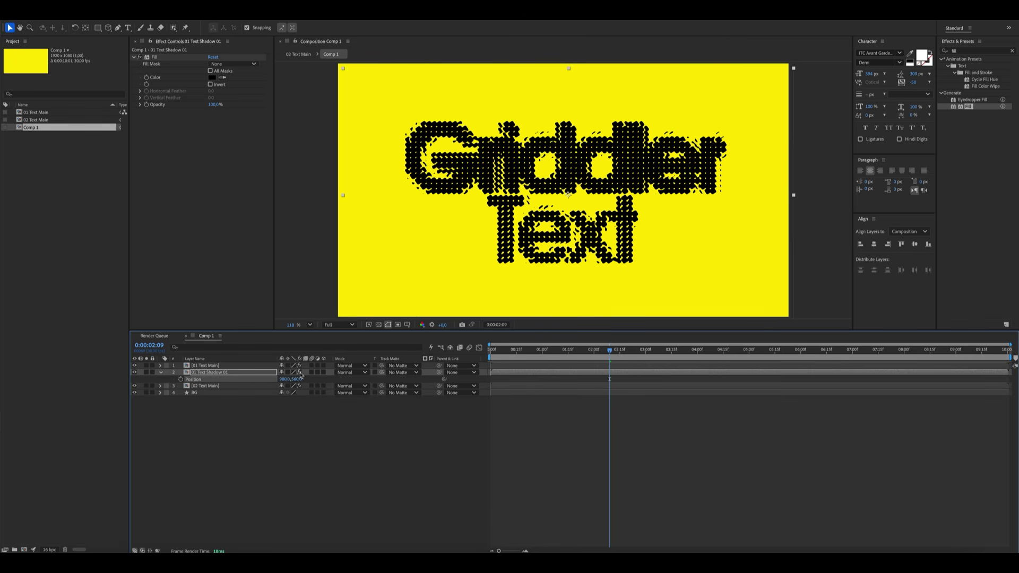
- Sample the yellow background as the Fill colour of the 01 Text Shadow 01 layer
left_click(222, 78)
left_click(393, 236)
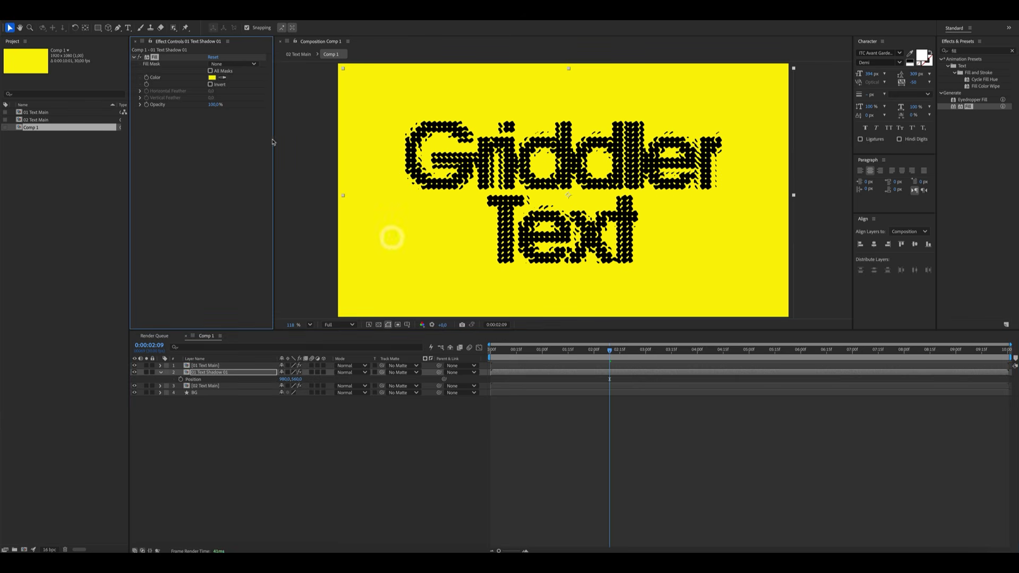
- Darken the Fill colour of the 01 Text Shadow 01 layer by setting its brightness to 70%
left_click(212, 78)
double_click(379, 360)
type("90")
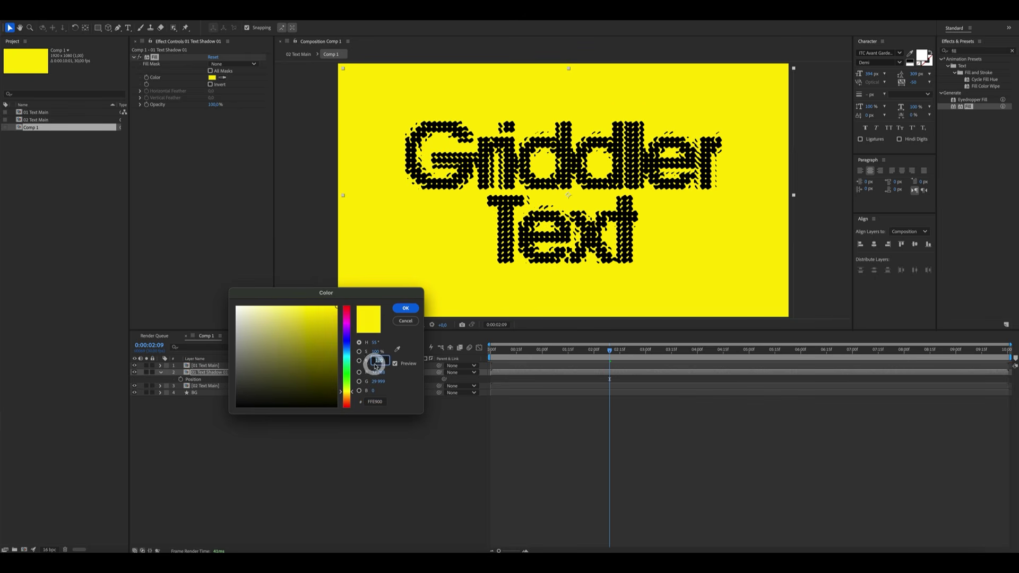
type("70")
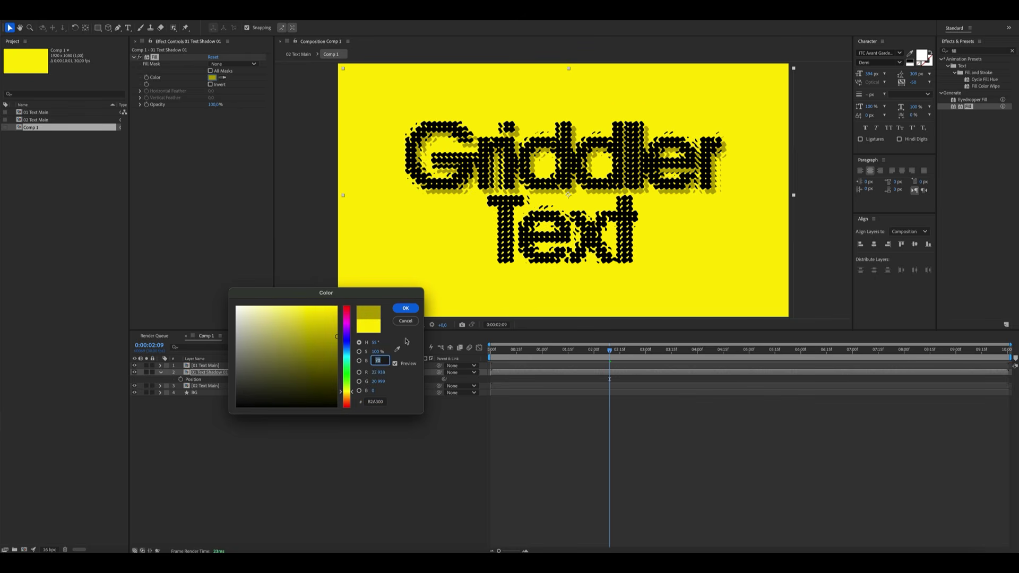
left_click(406, 308)
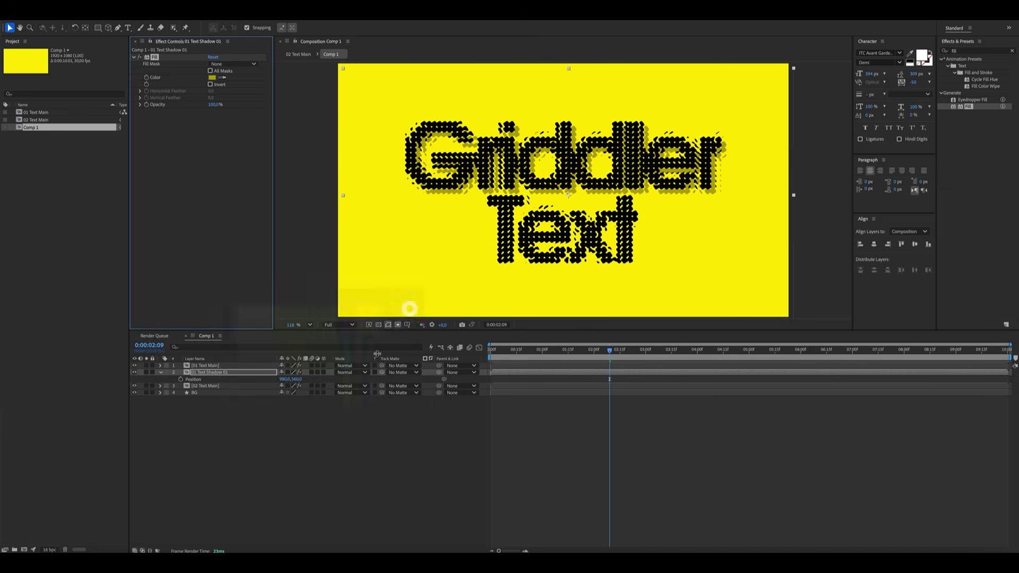
- Duplicate the 01 Text Shadow 01 layer, placing the copy directly beneath it at position 1000, 580
left_click(210, 372)
key("ctrl+d")
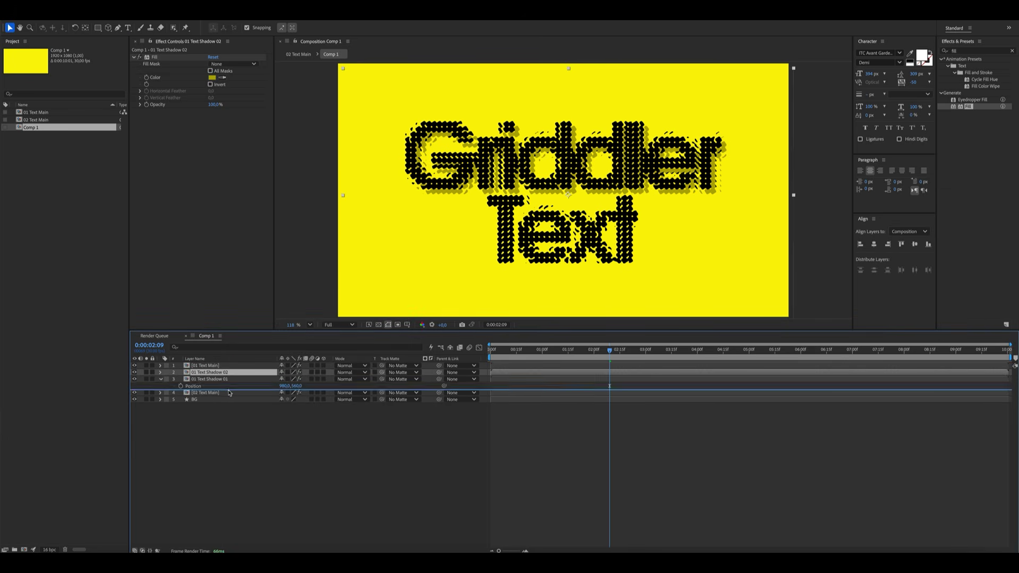
left_click_drag(229, 392, 230, 392)
key("p")
left_click(287, 392)
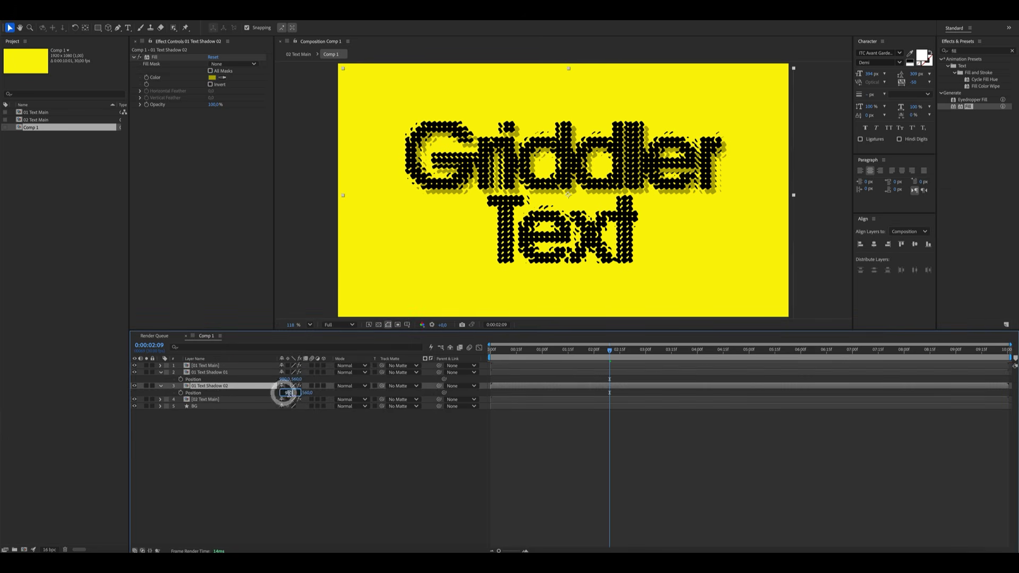
type("1000")
key("Return")
left_click(300, 392)
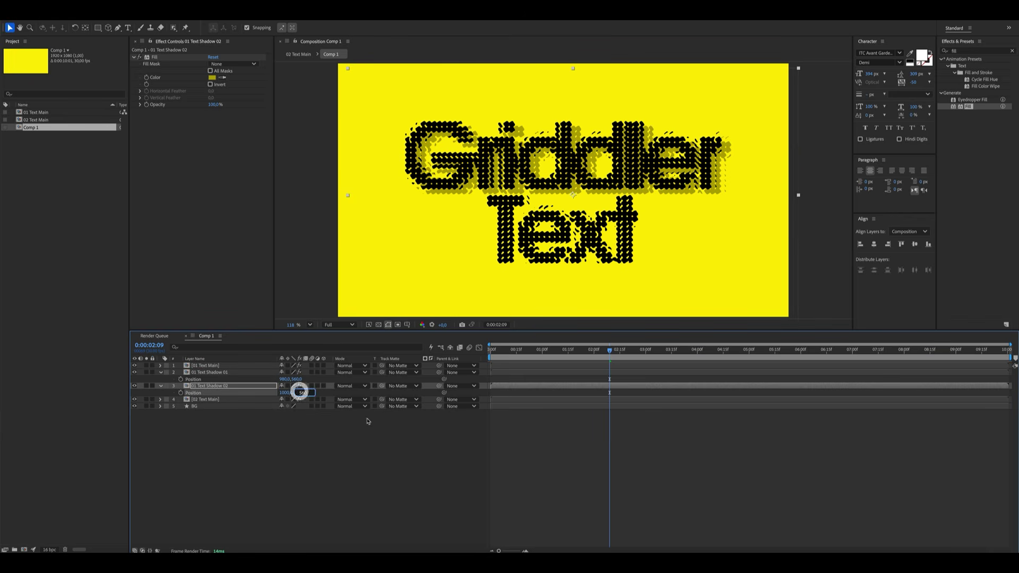
type("+20")
key("Return")
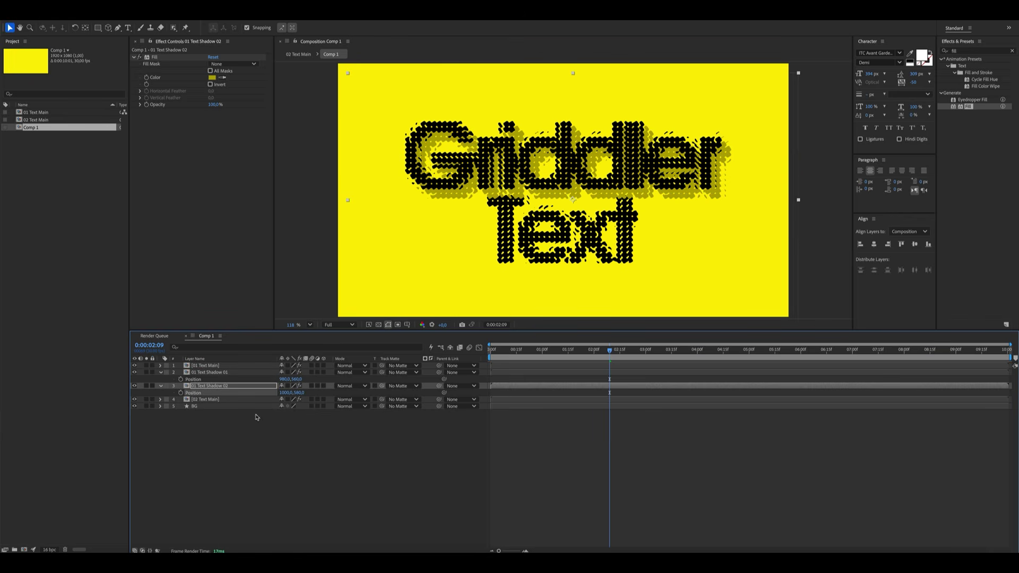
- Duplicate the 01 Text Shadow 02 layer, placing the copy directly beneath it at position 1020, 600
left_click(213, 387)
key("ctrl+d")
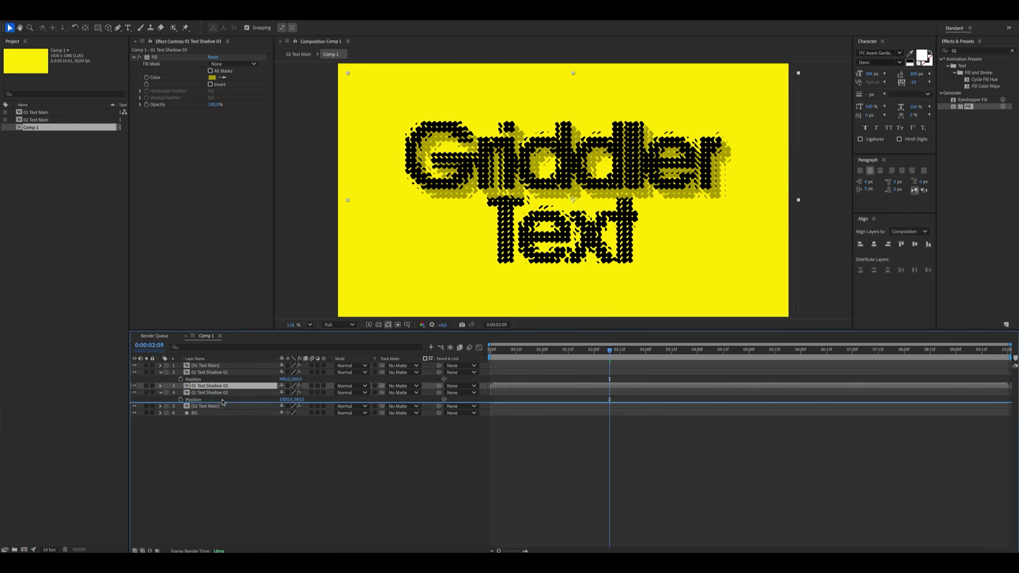
key("ctrl+bracketleft")
type("p")
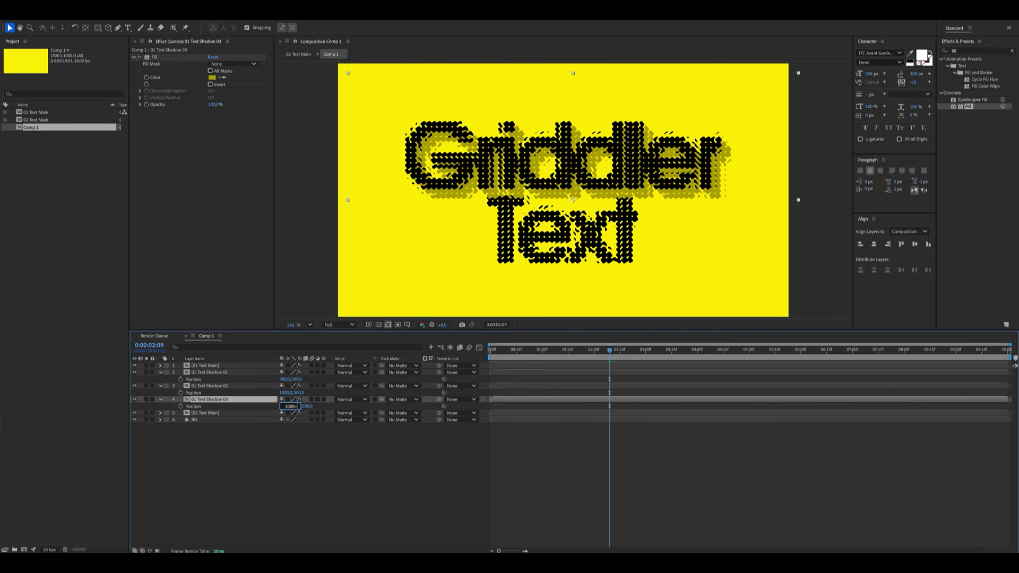
type("20")
key("Return")
type("+20")
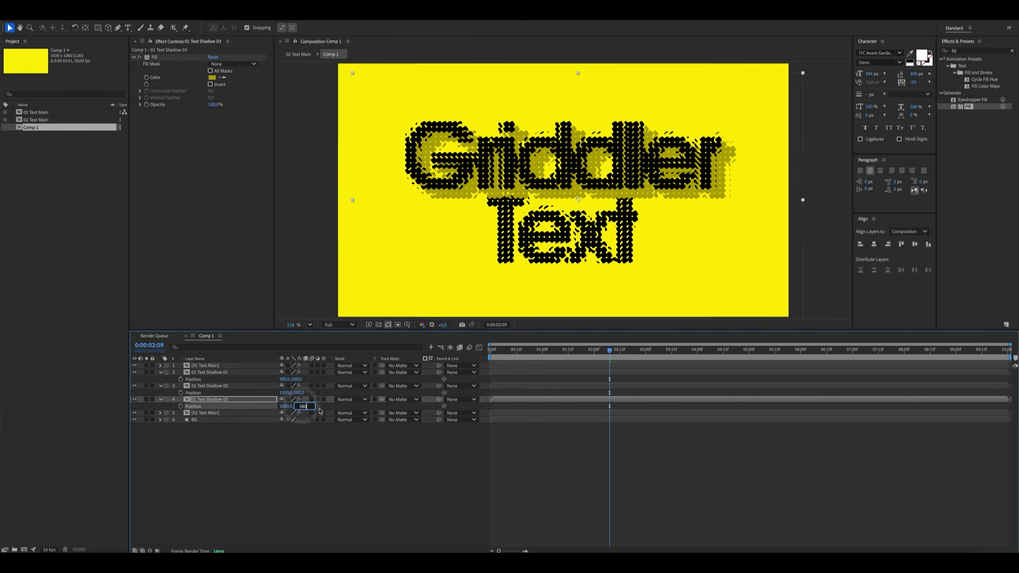
key("Return")
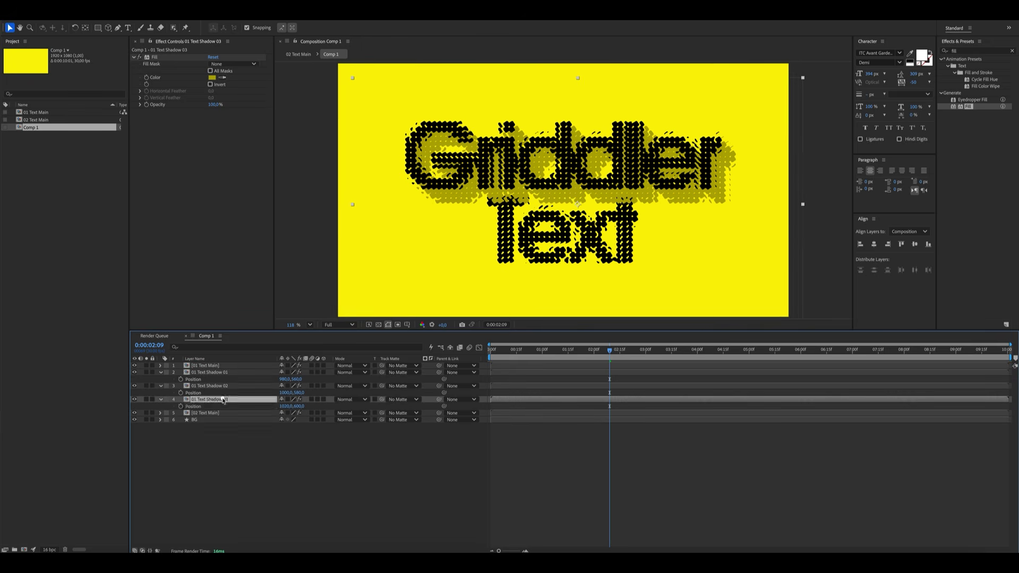
- Duplicate the 01 Text Shadow 03 layer, placing the copy directly beneath it at position 1040, 620
key("ctrl+d")
left_click_drag(224, 400, 225, 412)
key("p")
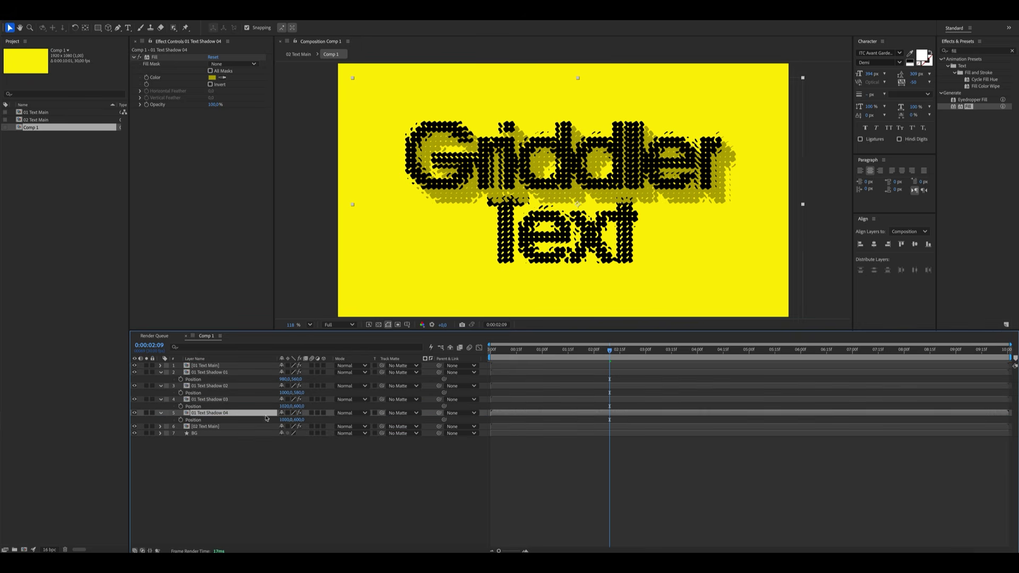
left_click(285, 419)
type("+20")
key("Return")
left_click(302, 419)
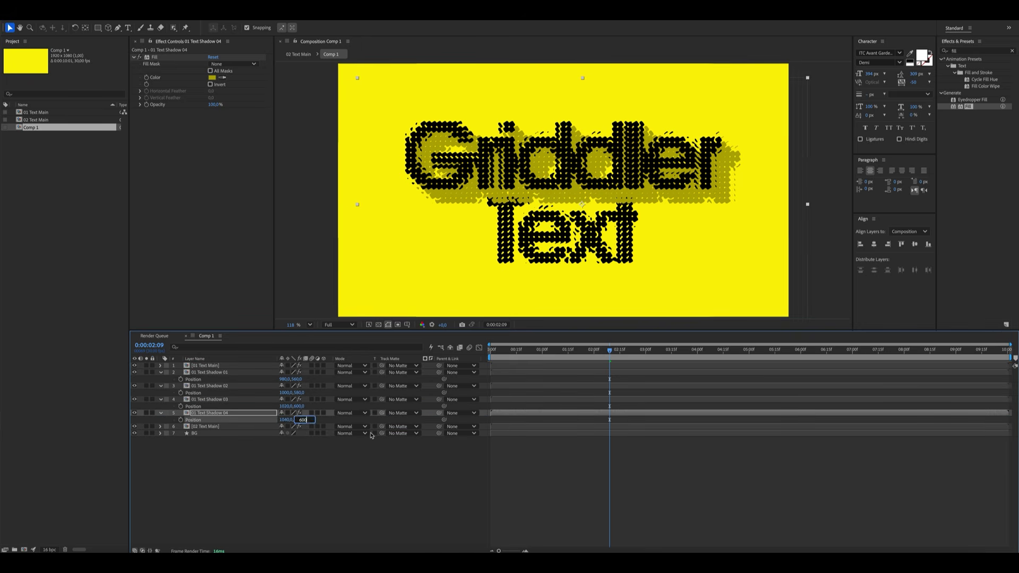
type("+20")
key("Return")
left_click(269, 509)
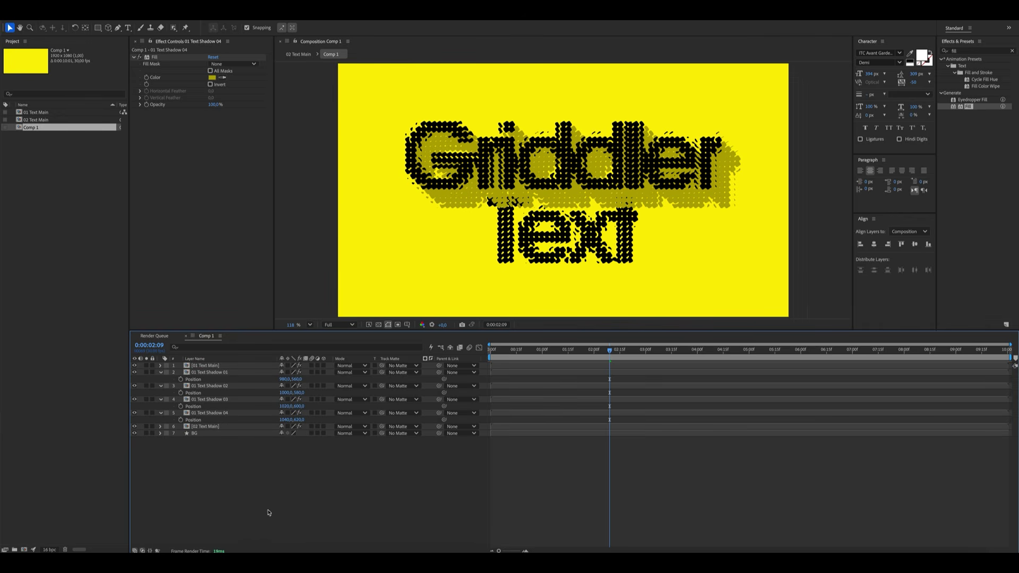
- Collapse the properties of the four 01 Text Shadow layers and give them a pink label colour
left_click(210, 412)
left_click(206, 374, "shift")
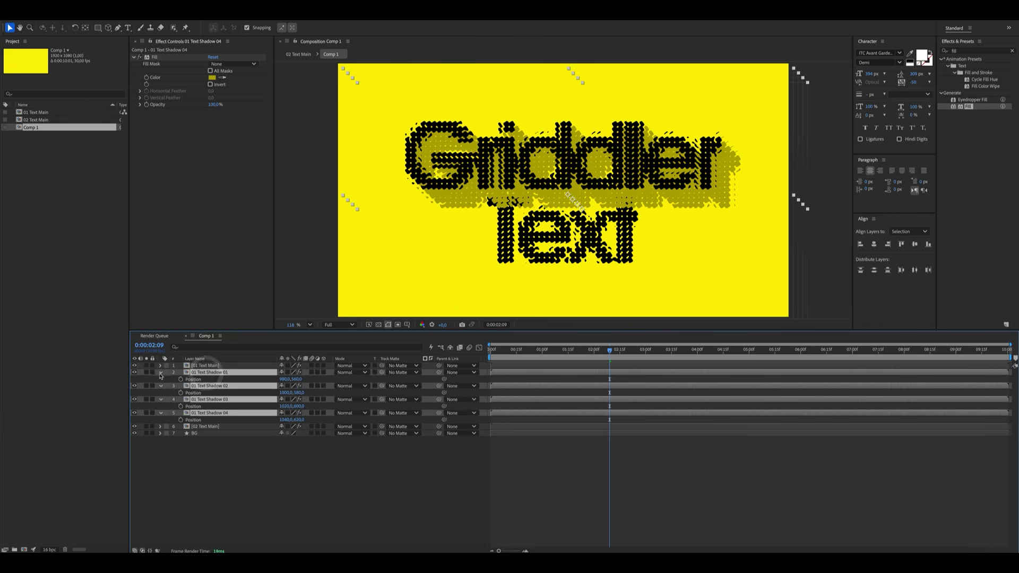
left_click(160, 372)
left_click(166, 371)
left_click(181, 427)
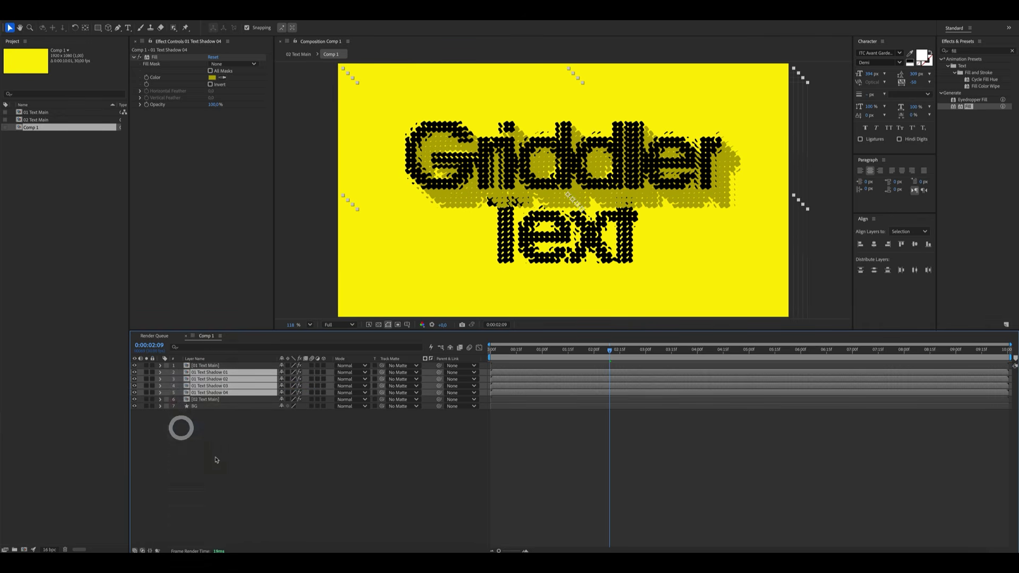
left_click(221, 463)
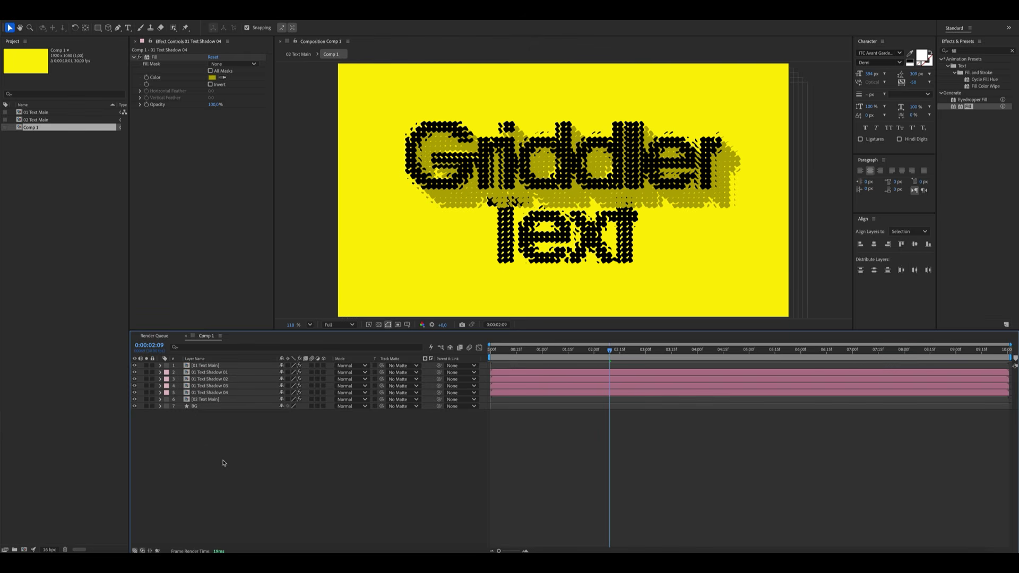
- Duplicate the 02 Text Main layer and rename the lower copy "02 Text Shadow 01"
left_click(220, 401)
key("ctrl+d")
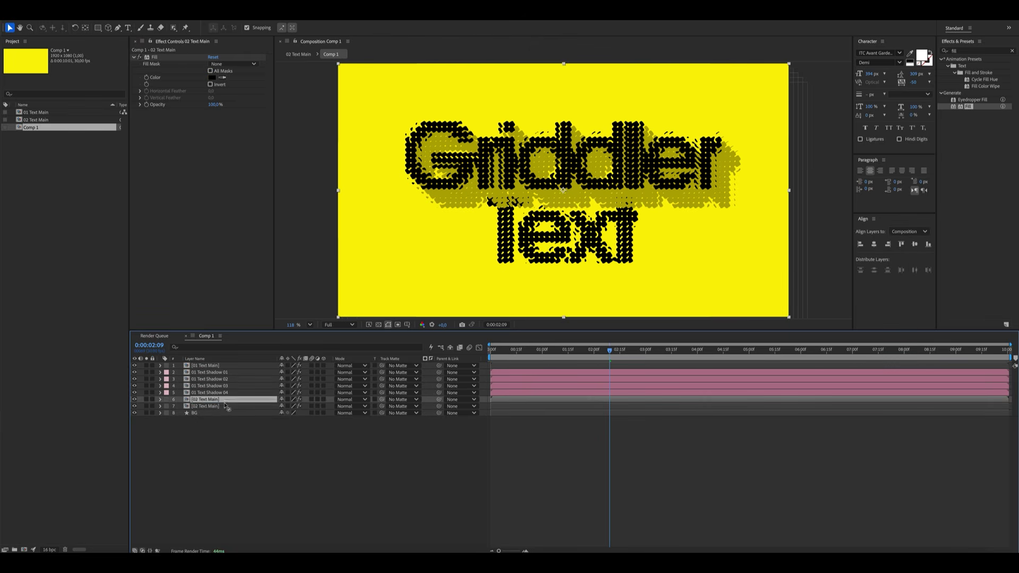
left_click(226, 408)
key("Return")
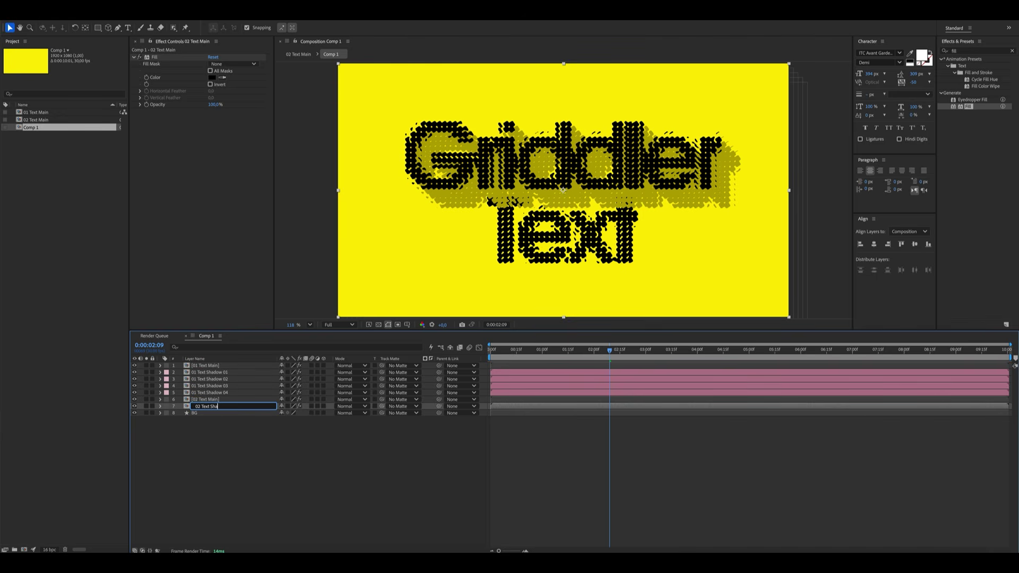
key("Return")
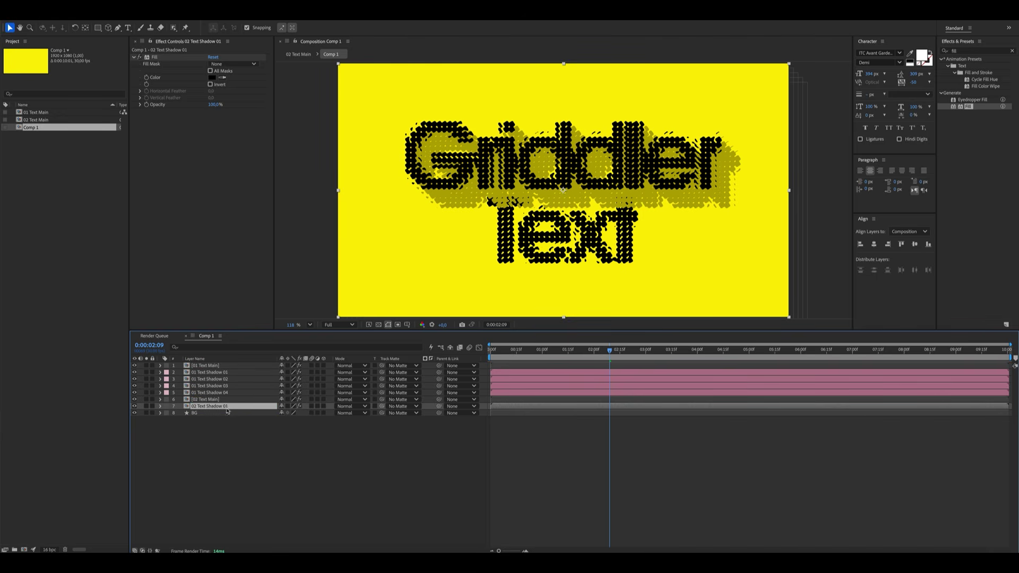
- Copy the dark yellow Fill effect from 01 Text Shadow 01 onto the 02 Text Shadow 01 layer
left_click(228, 373)
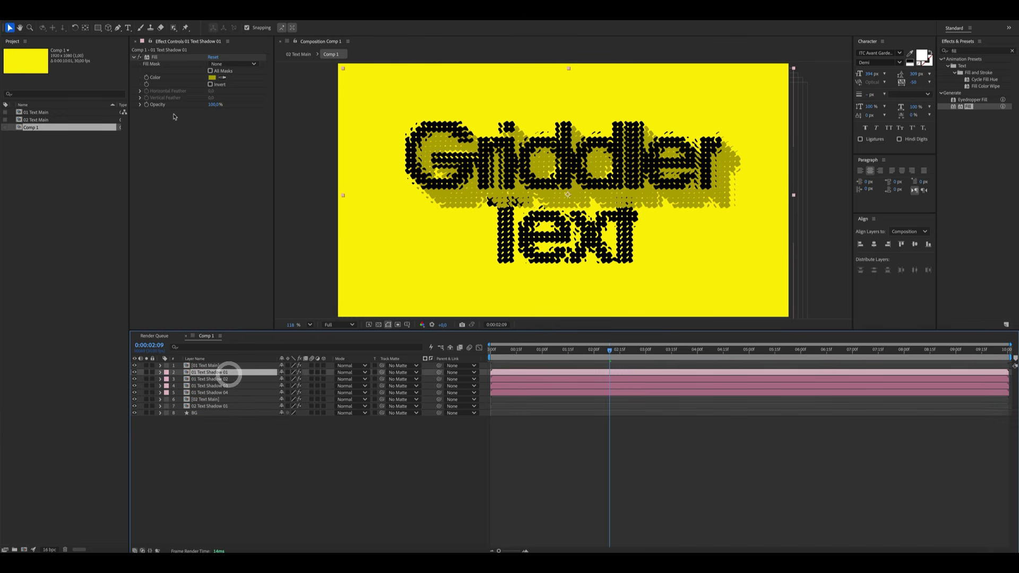
left_click(154, 57)
left_click(212, 406)
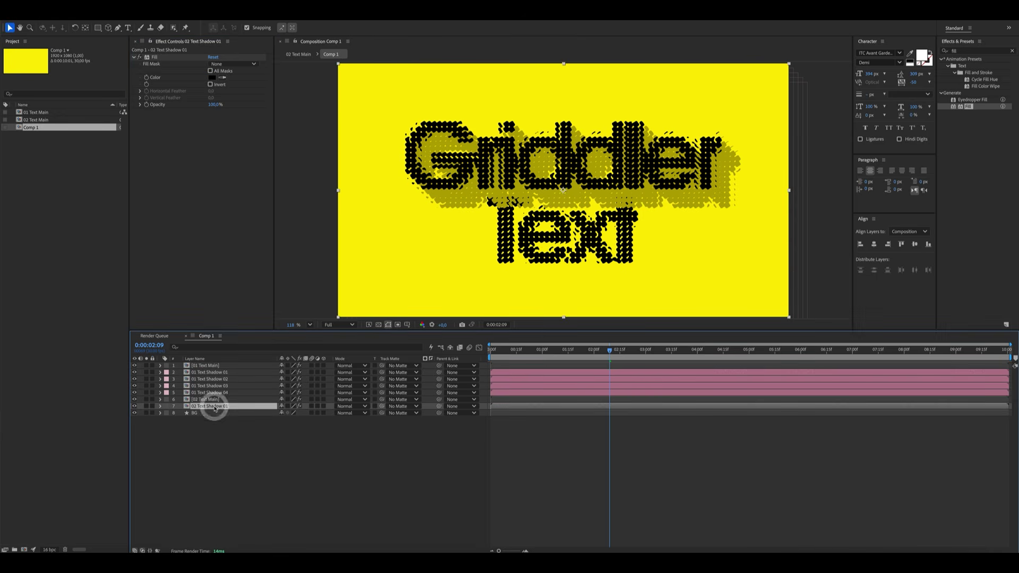
left_click(229, 456)
- Offset the 02 Text Shadow 01 layer by 20 px on both axes, to position 980, 560
left_click(221, 406)
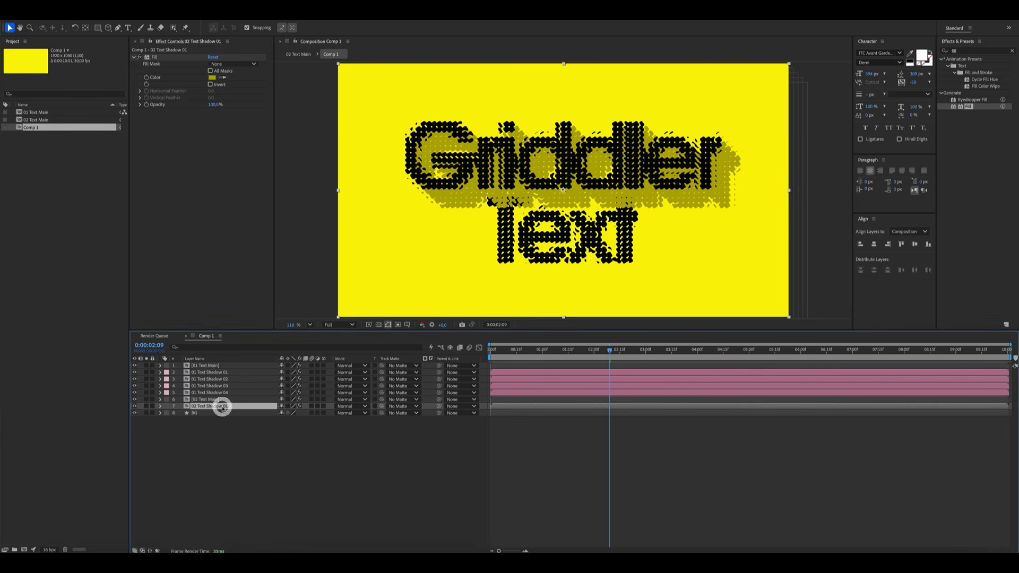
key("p")
left_click(287, 413)
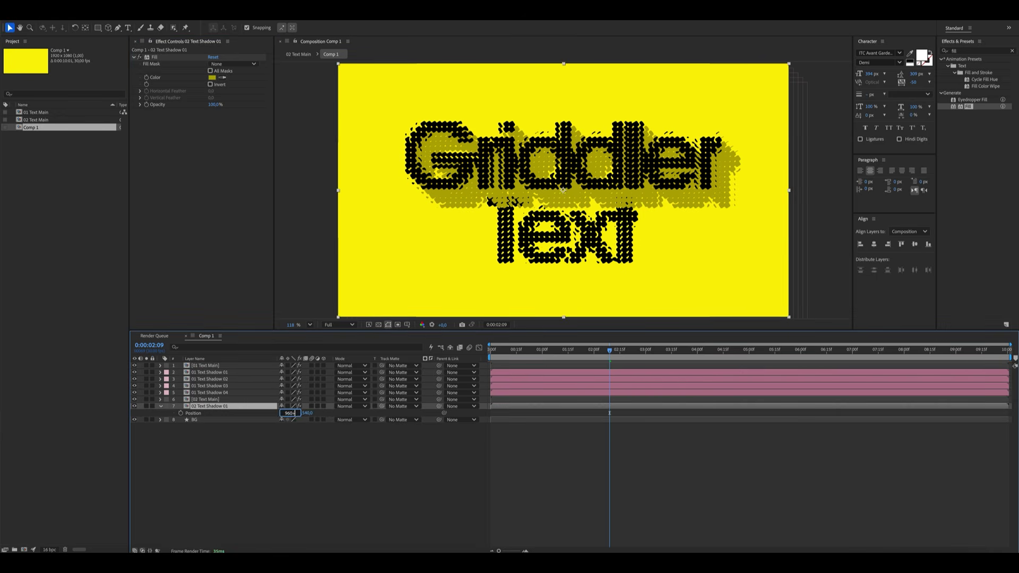
type("+20")
key("Tab")
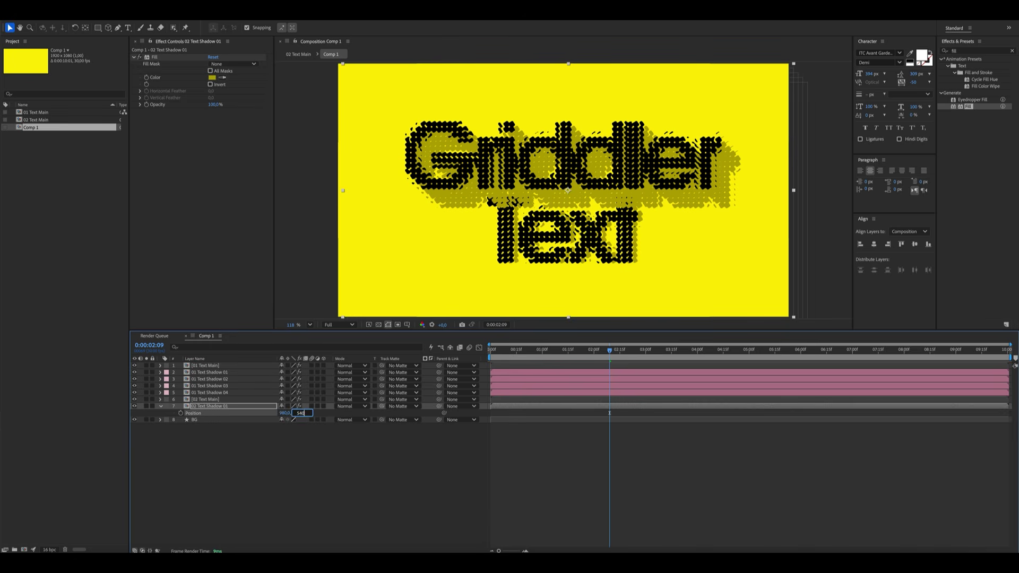
type("+20")
key("Return")
left_click(260, 478)
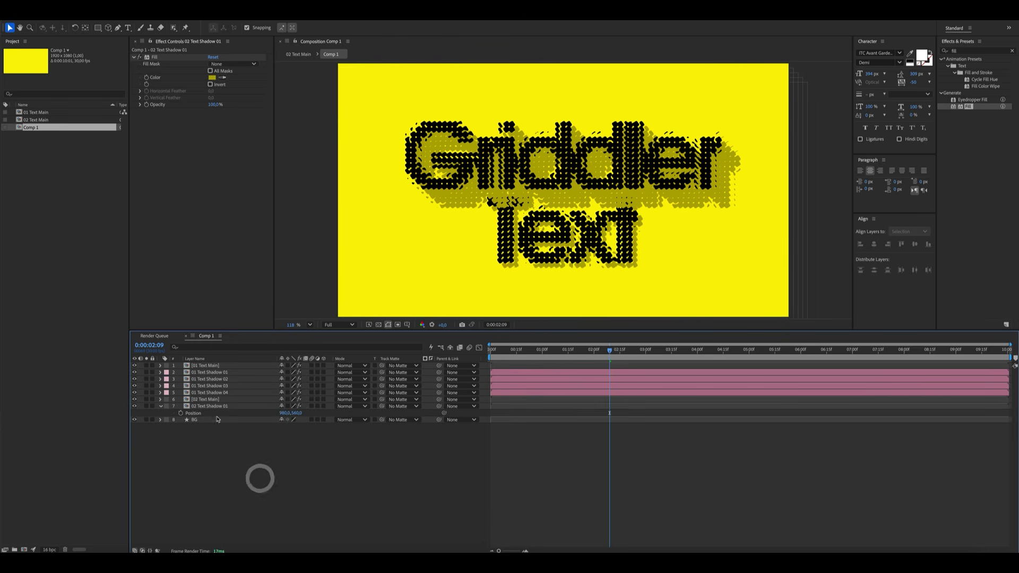
- Duplicate the 02 Text Shadow 01 layer, placing the copy directly beneath it at position 1000, 580
left_click(215, 407)
key("ctrl+d")
left_click_drag(216, 408, 230, 421)
key("p")
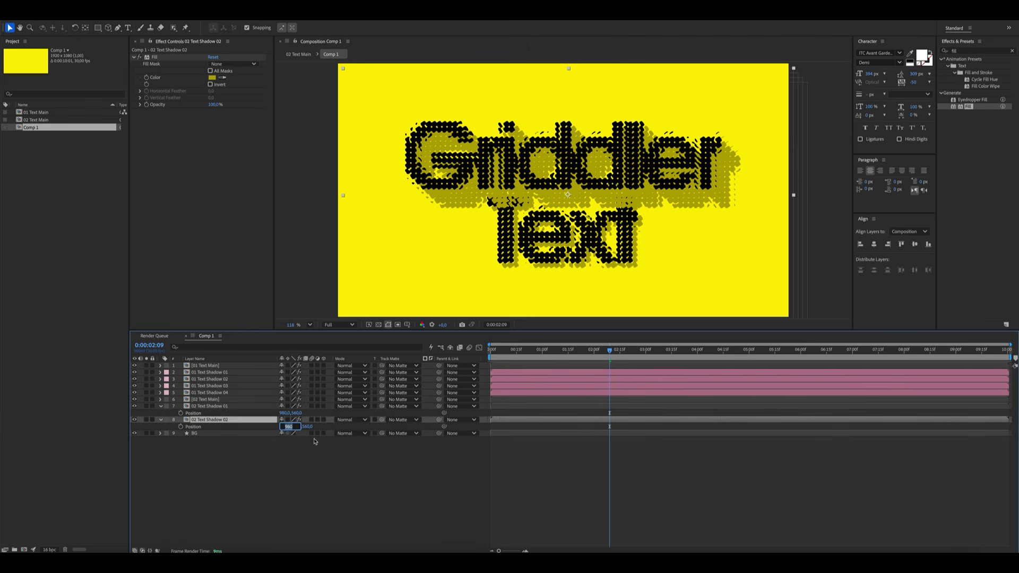
type("0")
key("Return")
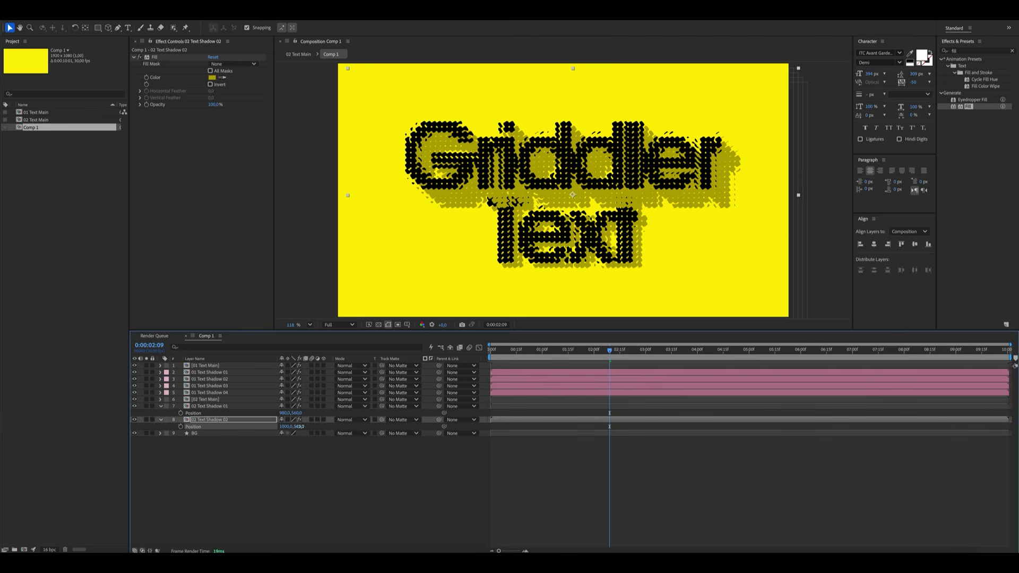
left_click(300, 426)
type("580")
key("Return")
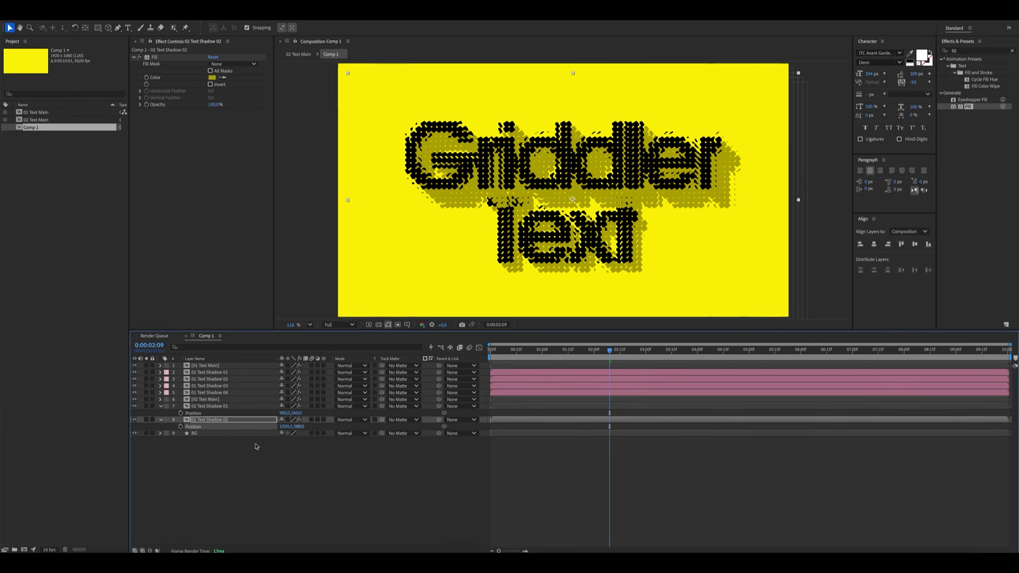
- Duplicate the 02 Text Shadow 02 layer, placing the copy directly beneath it at position 1020, 600
left_click(210, 419)
key("ctrl+d")
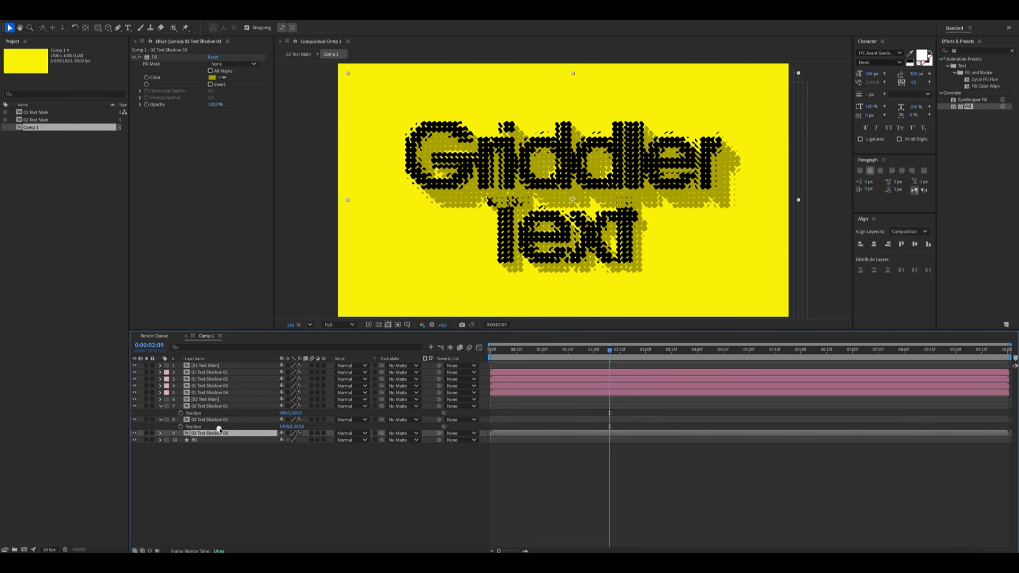
key("p")
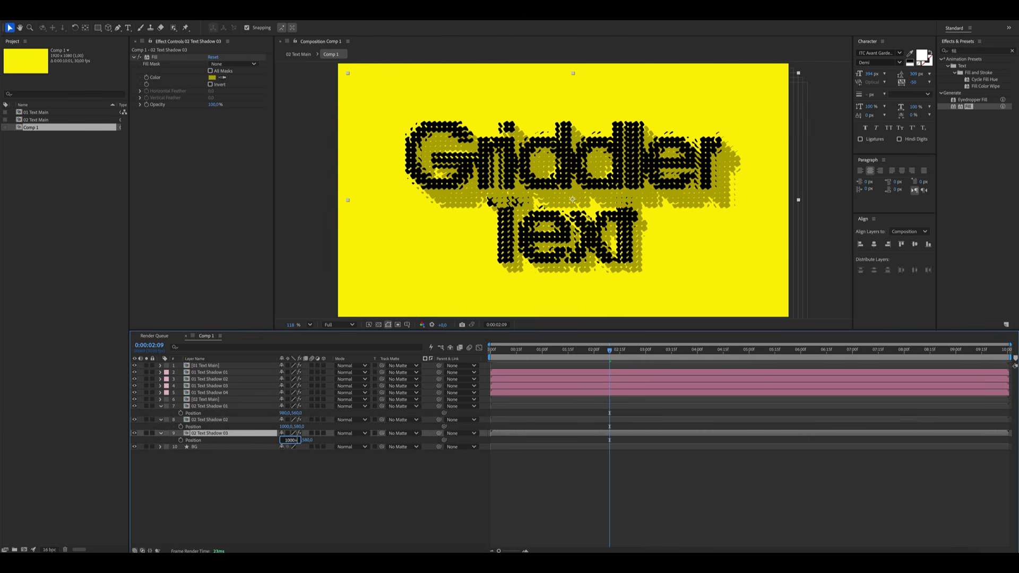
key("BackSpace")
key("BackSpace")
type("20")
key("Return")
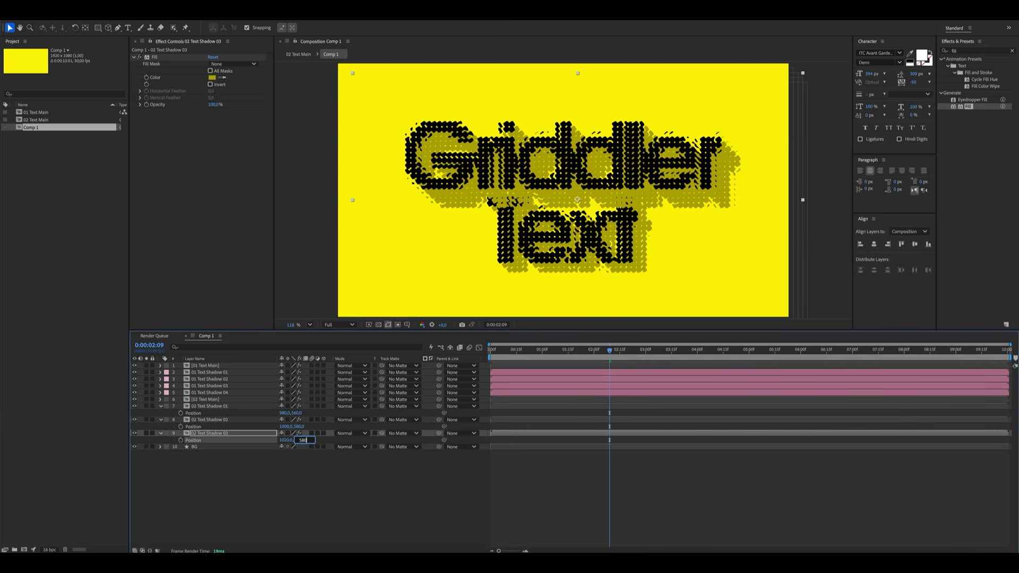
type("0")
key("Return")
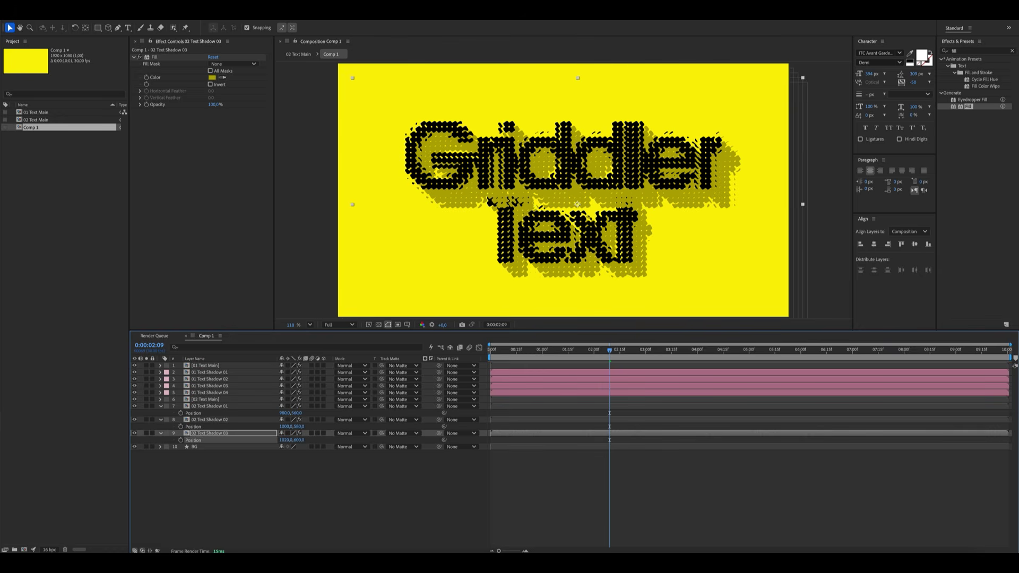
- Duplicate the 02 Text Shadow 03 layer, placing the copy directly beneath it at position 1040, 620
left_click(251, 433)
key("ctrl+d")
key("ctrl+[")
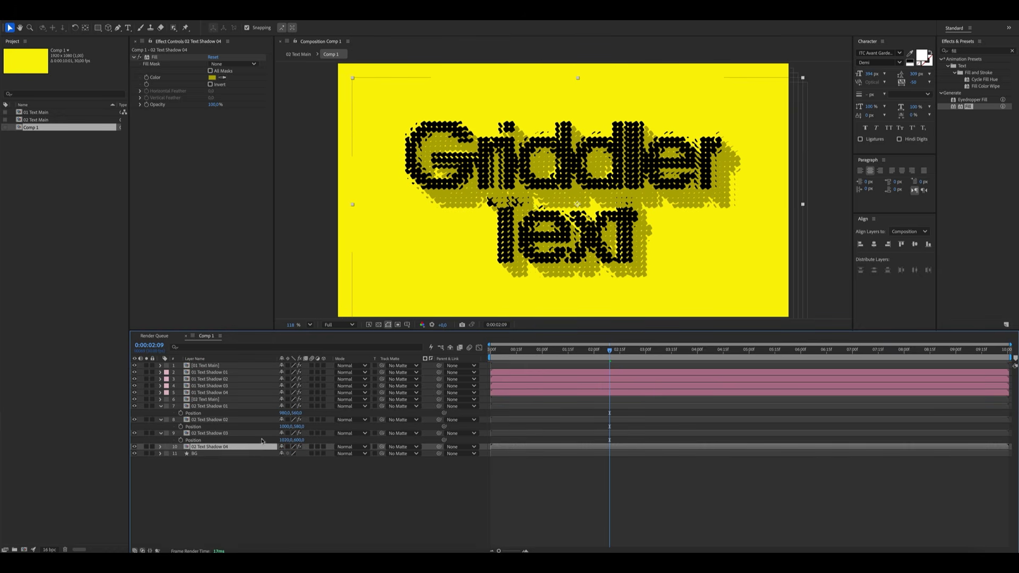
type("p+20")
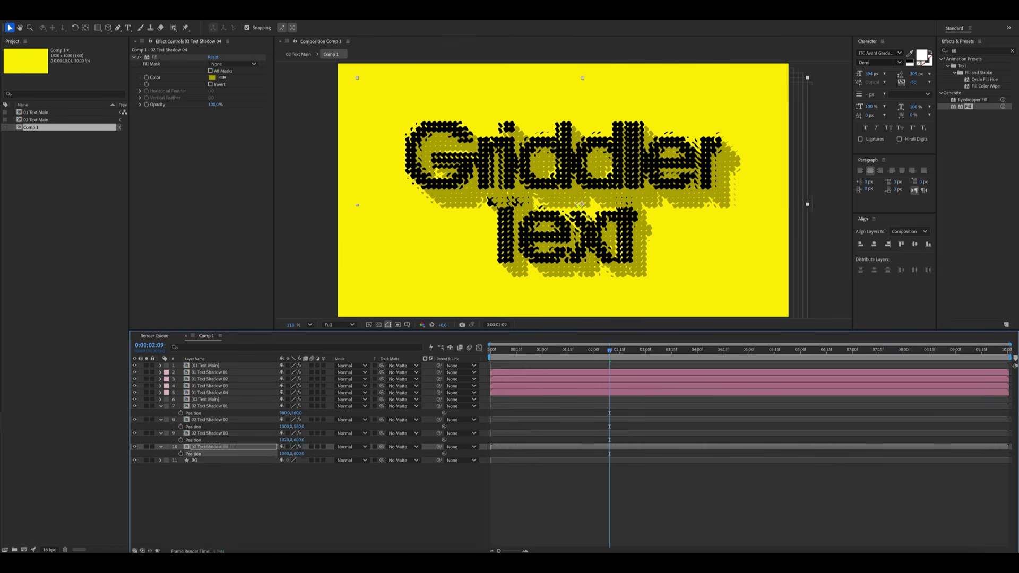
key("Return")
left_click(299, 454)
type("+20")
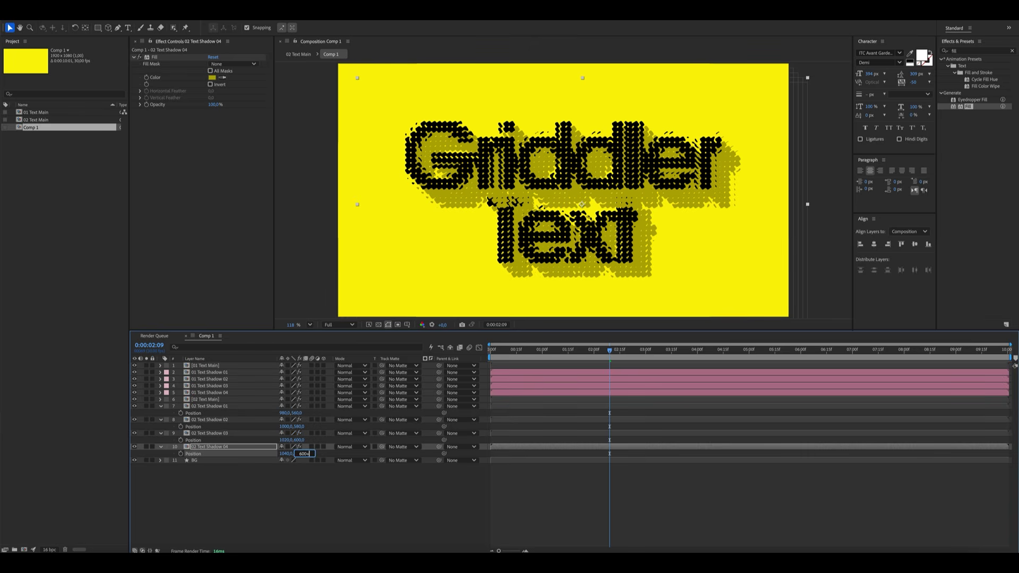
key("Return")
- Collapse the four 02 Text Shadow layers and give them the same pink label as the 01 Text Shadow layers
left_click_drag(251, 480, 194, 412)
left_click(161, 406)
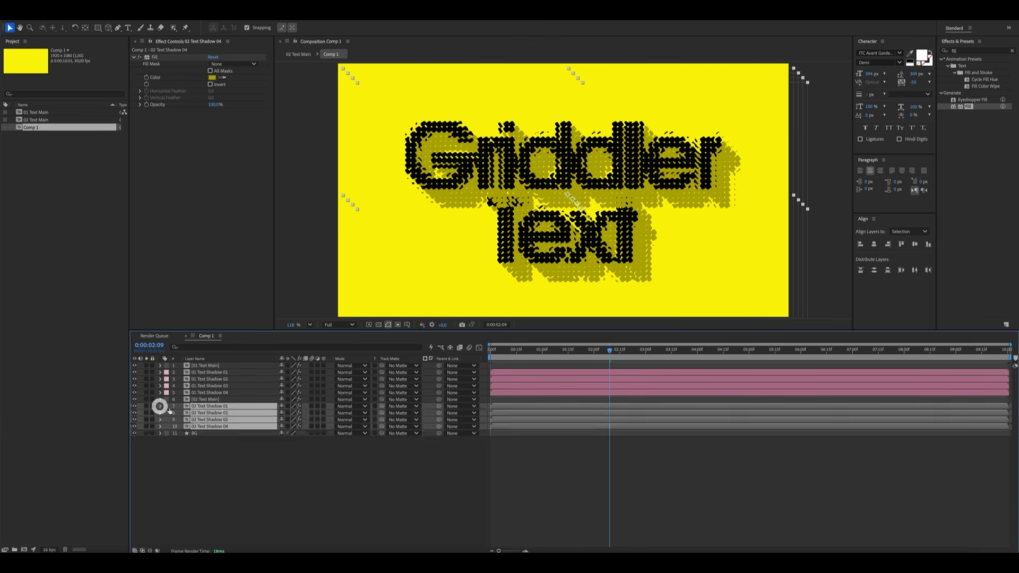
left_click(166, 413)
left_click(179, 427)
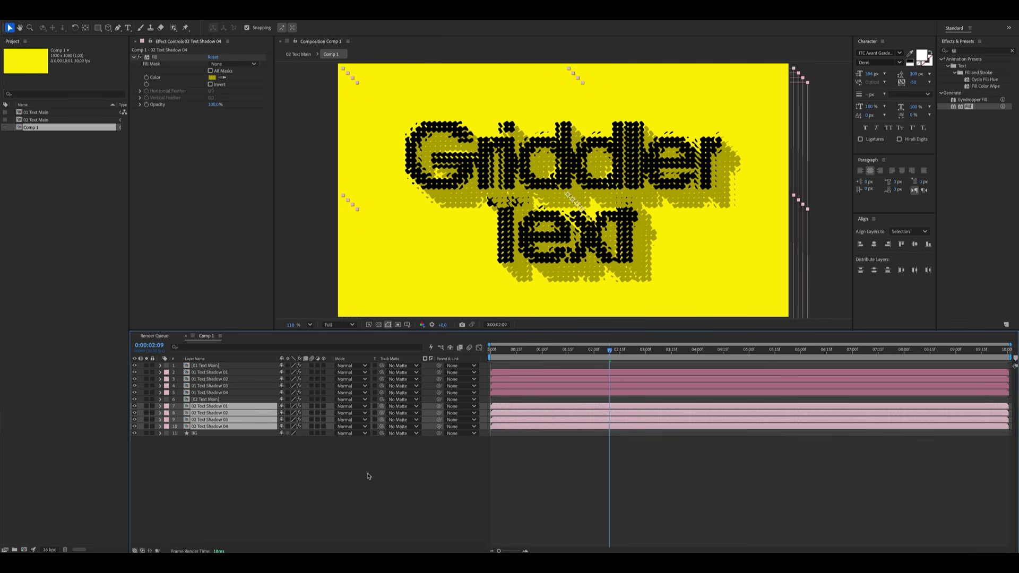
- Parent the four 02 Text Shadow layers to 02 Text Main and the four 01 Text Shadow layers to 01 Text Main
left_click_drag(441, 406, 250, 399)
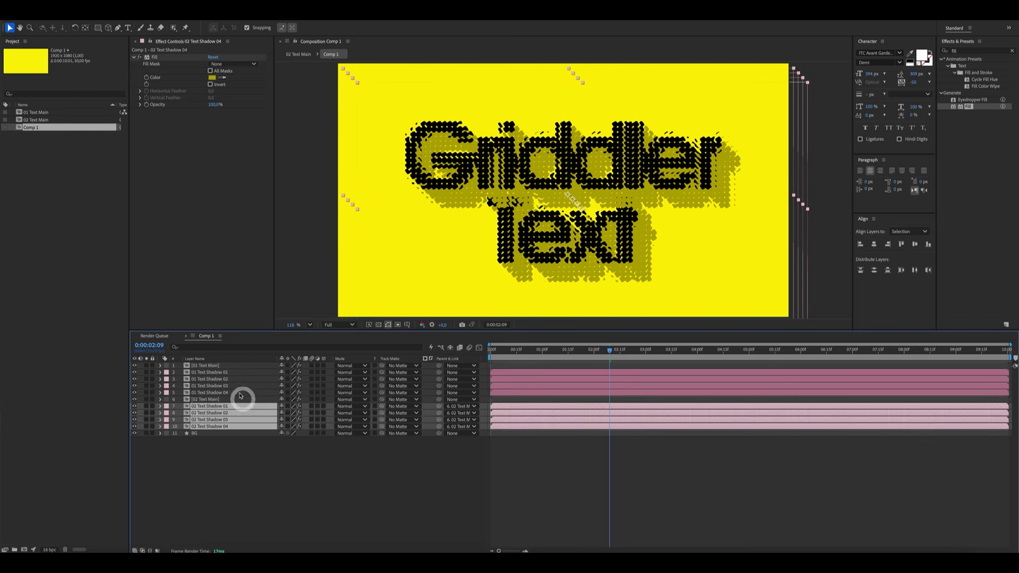
left_click(239, 393)
left_click(237, 373, "shift")
left_click_drag(438, 372, 218, 365)
left_click(202, 501)
- Move 02 Text Main and its four shadow layers above 01 Text Main in the layer stack
left_click(207, 399)
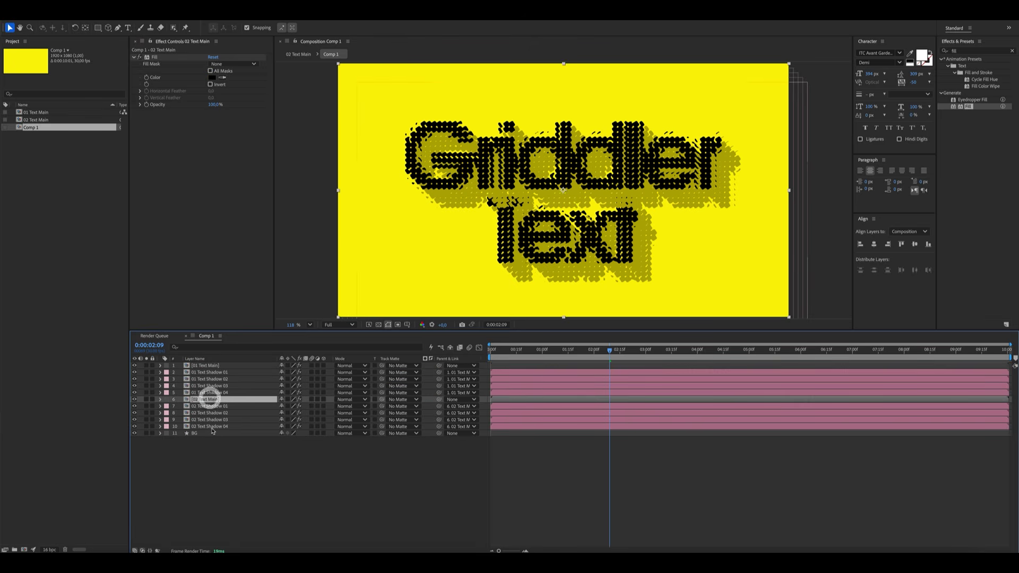
left_click(212, 428, "shift")
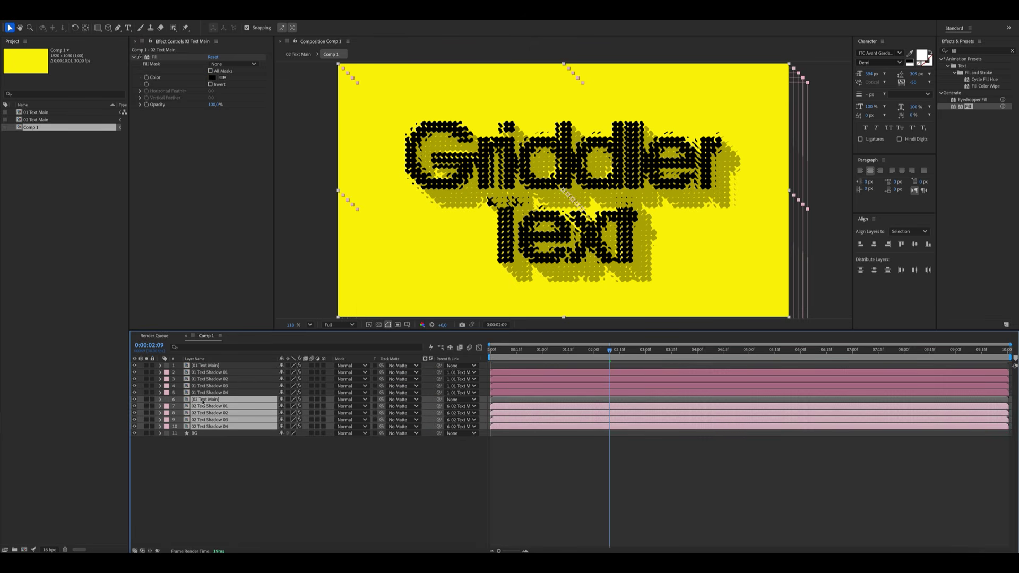
left_click_drag(204, 402, 200, 364)
left_click(264, 492)
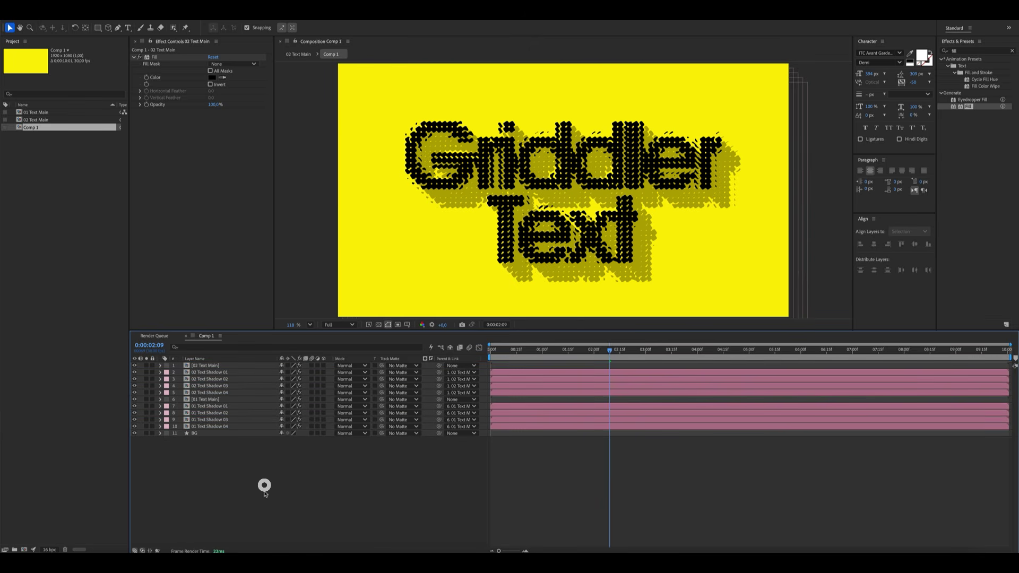
- Set Position keyframes on 02 Text Main and 01 Text Main at 0:00:02:00
left_click(218, 365)
left_click(225, 400, "ctrl")
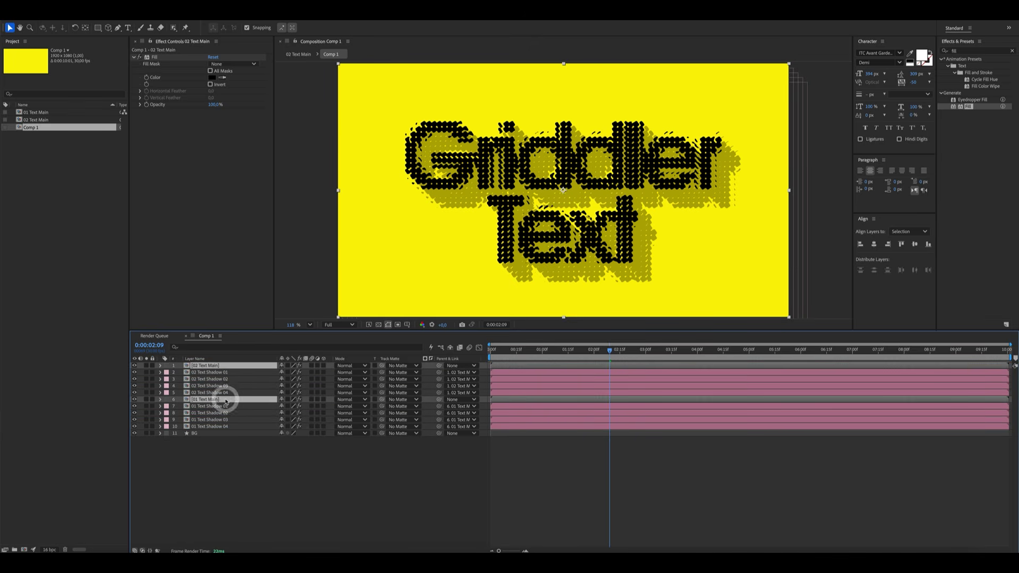
key("p")
left_click_drag(584, 351, 594, 352)
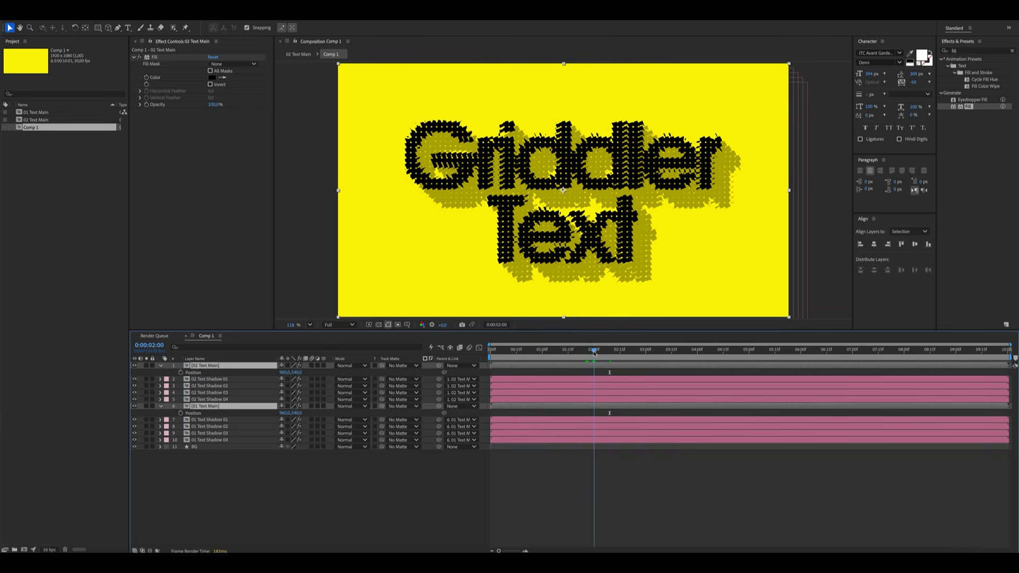
left_click(181, 372)
- At 0:00:00:00, nudge 02 Text Main horizontally to position 800, 540 for its starting keyframe
key("Home")
left_click(227, 495)
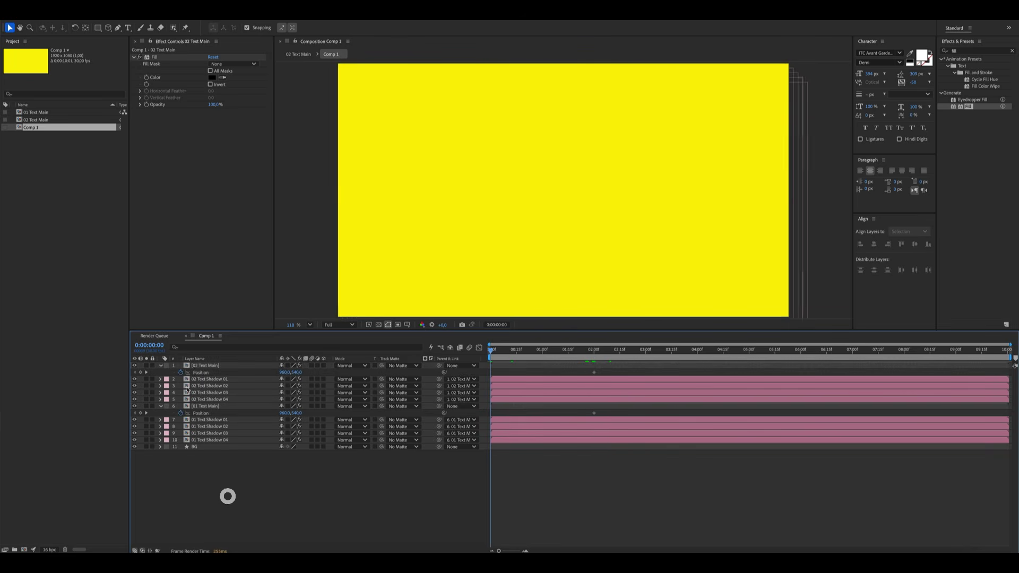
left_click(197, 366)
key("shift+Left")
key("shift+Left")
key("shift+Left")
key("shift+Left")
key("shift+Left")
key("shift+Left")
key("shift+Left")
key("shift+Left")
key("shift+Left")
key("shift+Left")
key("shift+Left")
key("shift+Left")
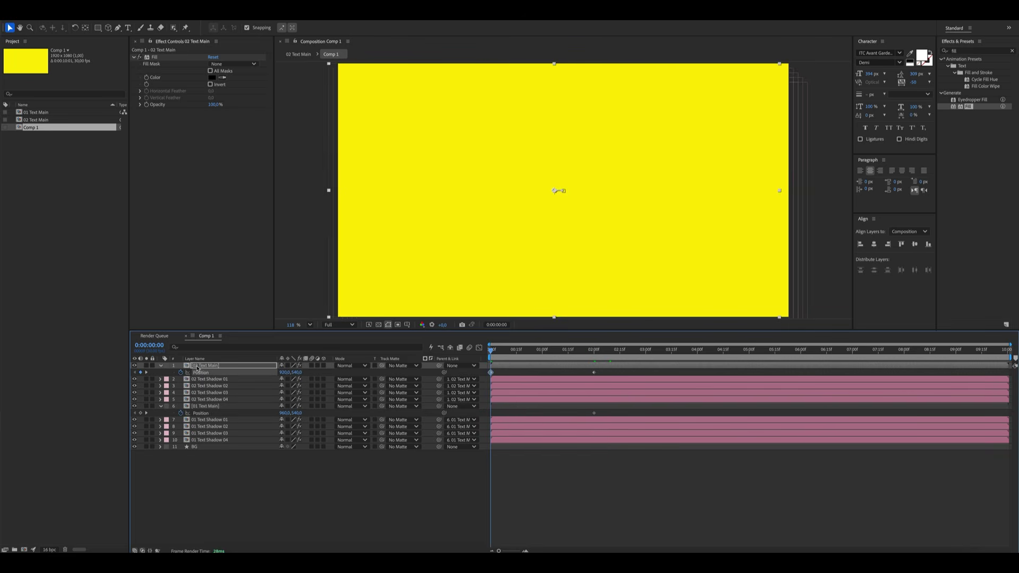
key("shift+Left")
key("shift+Left")
key("shift+Left")
key("shift+Left")
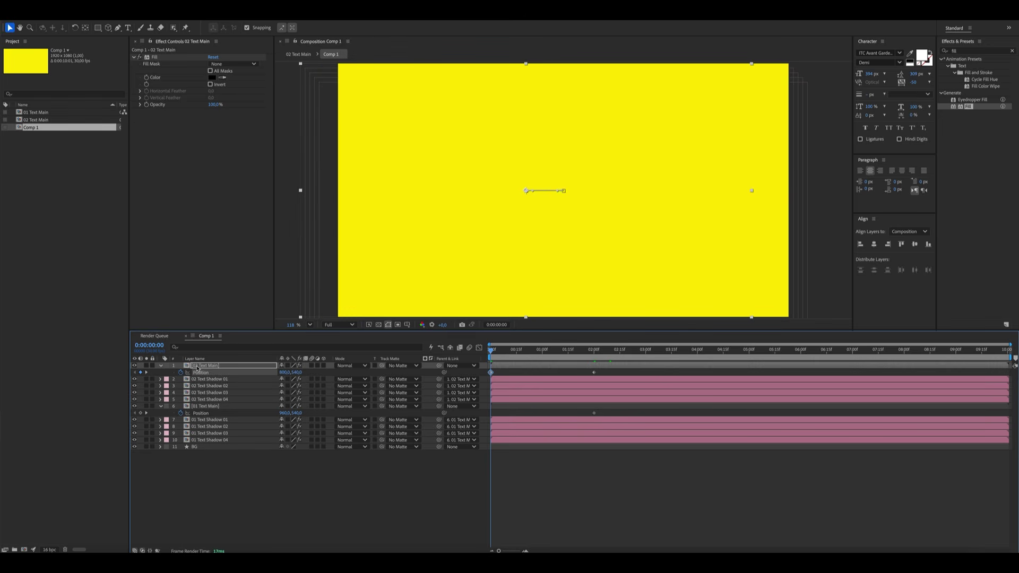
- At 0:00:00:00, nudge 01 Text Main horizontally to position 1120, 540 for its starting keyframe
left_click(194, 406)
key("shift+Right")
key("shift+Right")
key("shift+Right")
key("shift+Right")
key("shift+Right")
key("shift+Right")
key("shift+Right")
key("shift+Right")
key("shift+Right")
key("shift+Right")
key("shift+Right")
key("shift+Right")
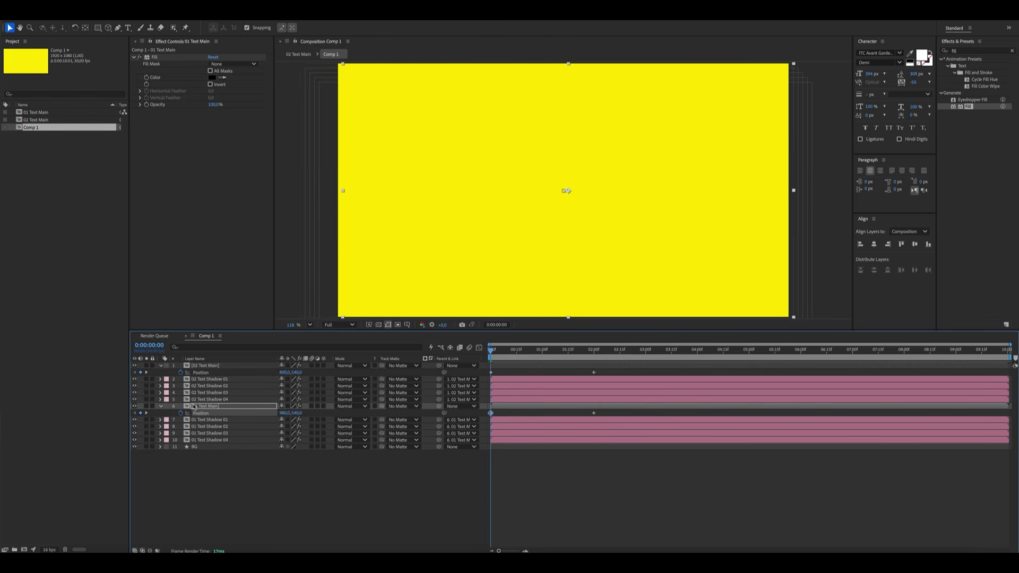
key("shift+Right")
key("shift+Right")
left_click(551, 498)
left_click_drag(681, 492, 448, 472)
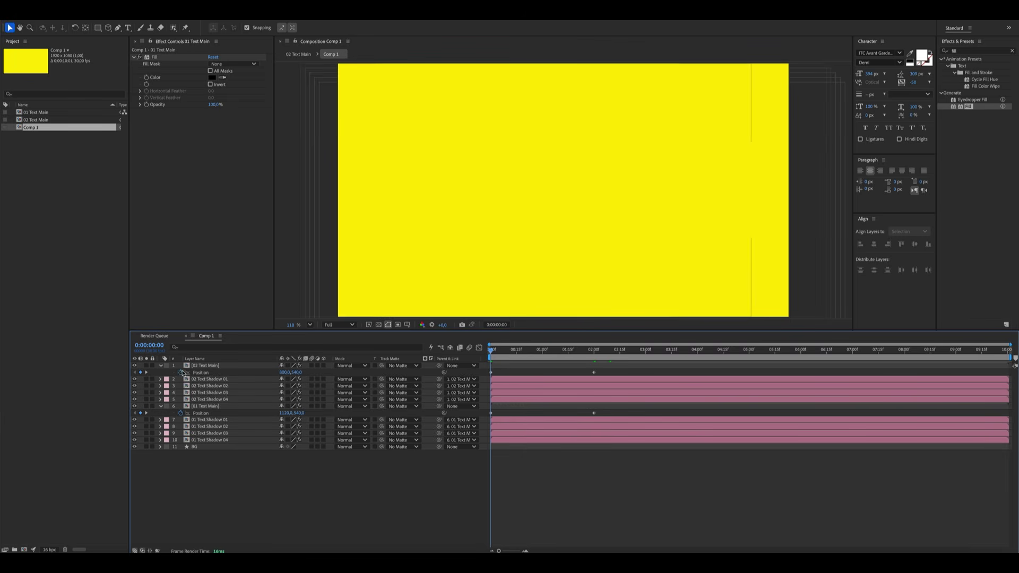
- Add the expression "posterizeTime(10); value" to the Position of both 02 Text Main and 01 Text Main
left_click(181, 373, "alt")
type("poster")
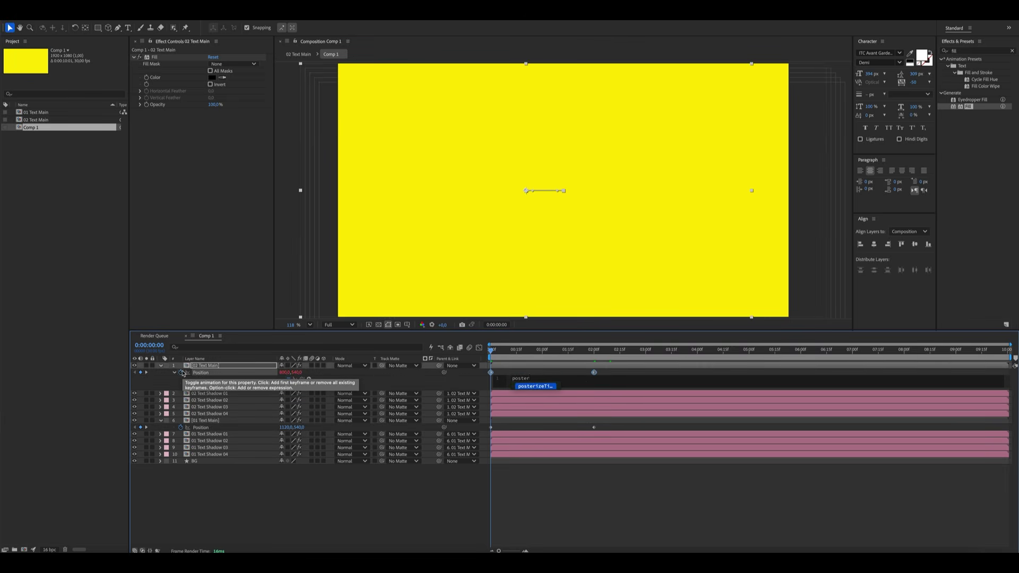
key("Return")
type("alue")
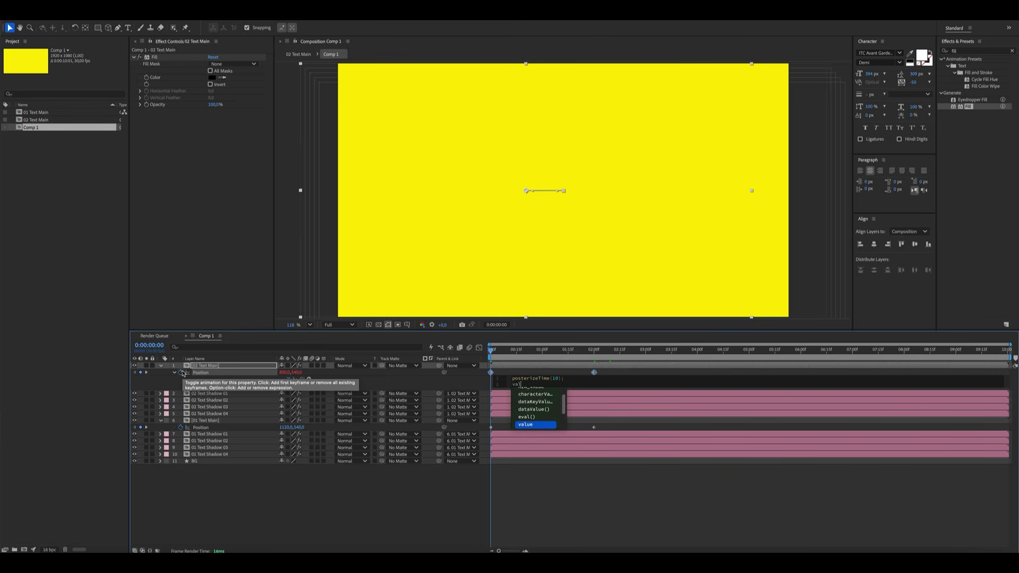
left_click(174, 514)
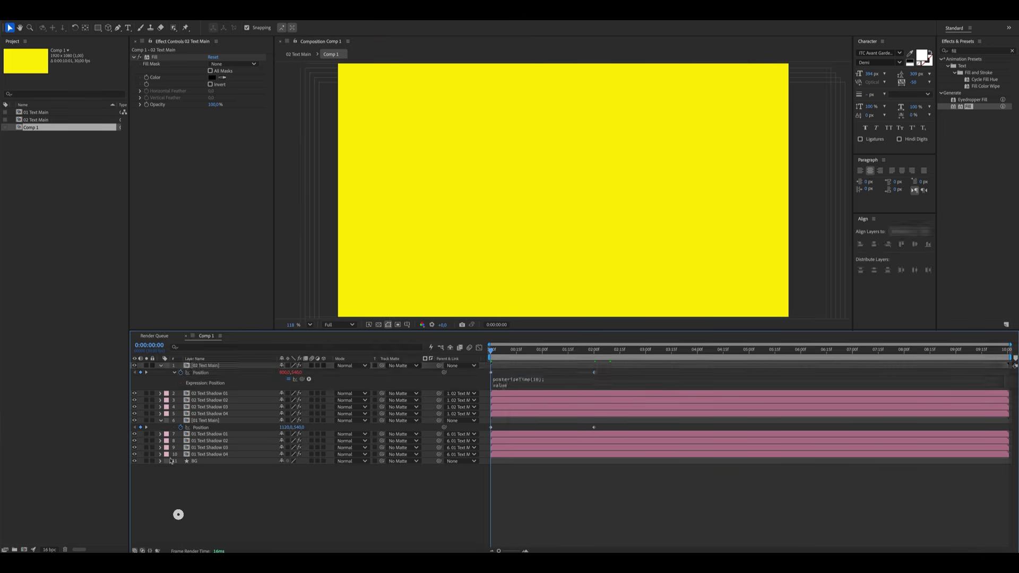
left_click(180, 427, "alt")
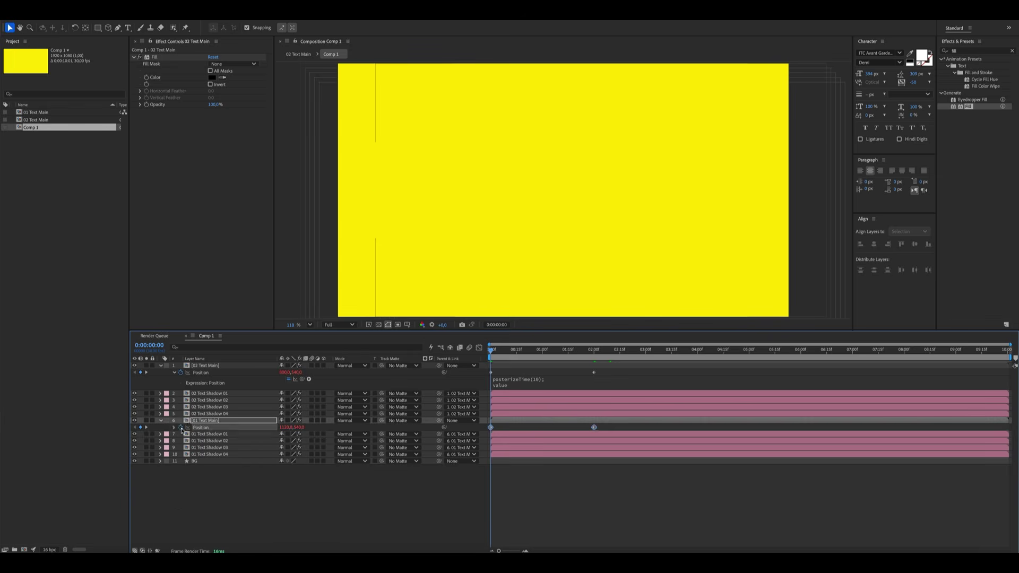
type("posterizeTime(10); value")
left_click(316, 511)
- Ease the Position keyframes of both main text layers and shape their speed curves to peak early with a long slow-down
left_click_drag(664, 509, 489, 363)
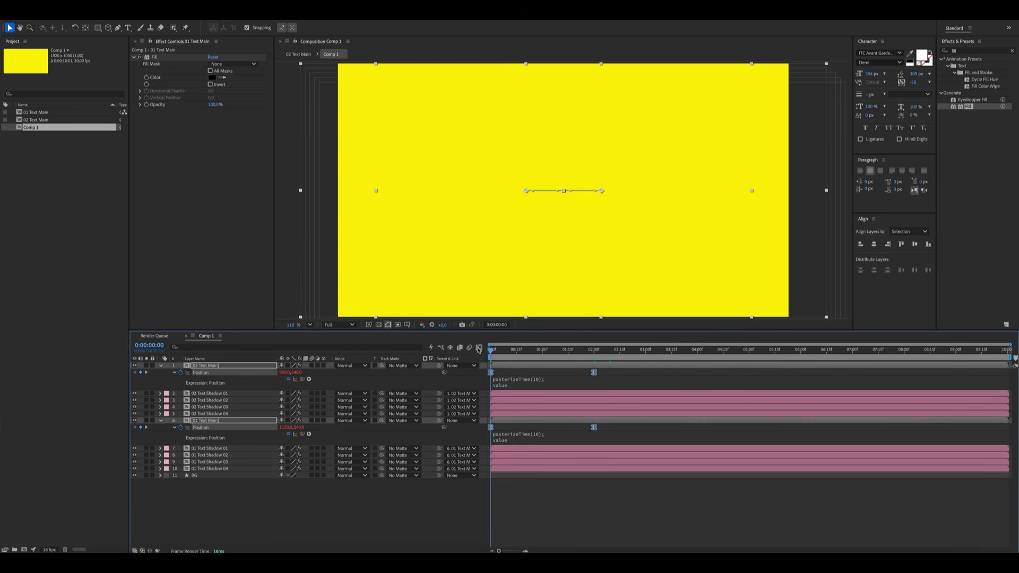
left_click(478, 348)
left_click_drag(626, 410, 531, 522)
left_click(523, 519)
left_click(399, 522)
- End the work area at 0:00:04:00 and preview the animation
left_click(645, 350)
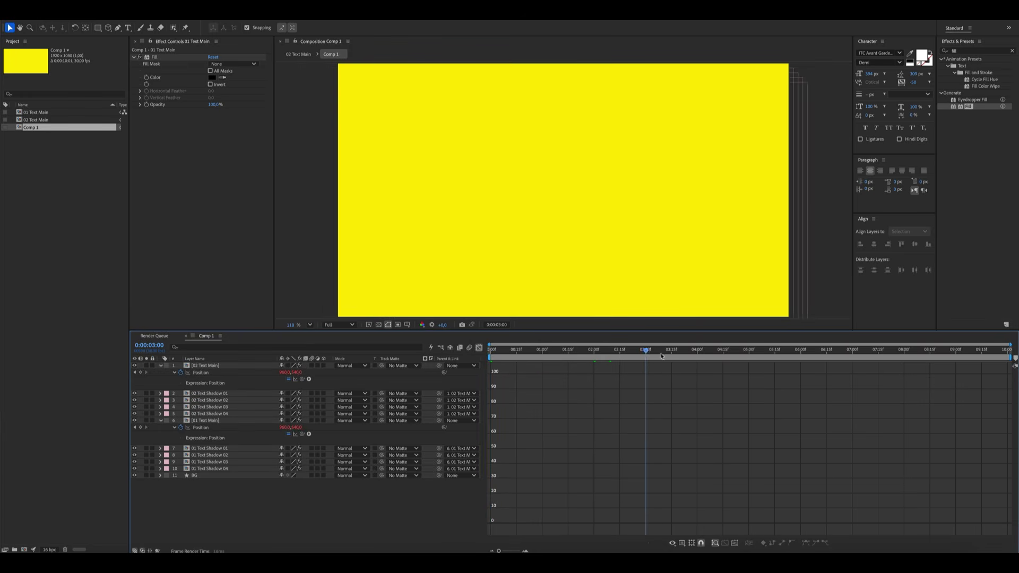
left_click_drag(662, 356, 697, 358)
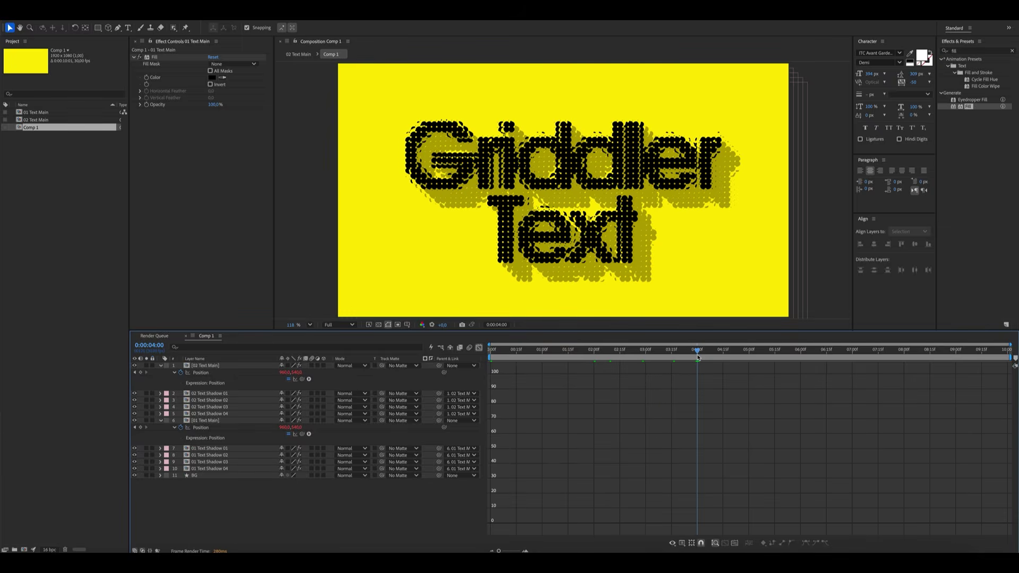
key("n")
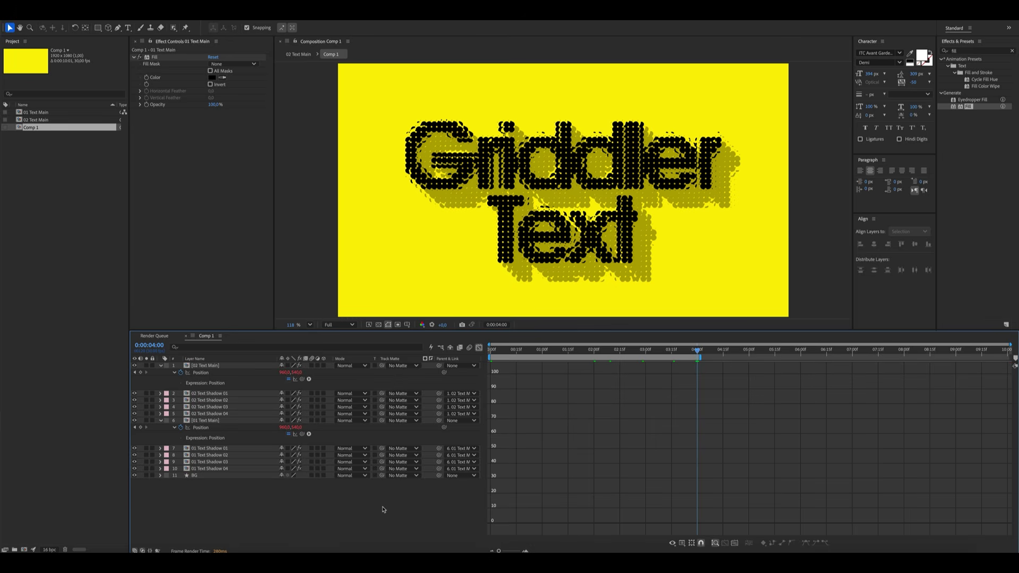
key("space")
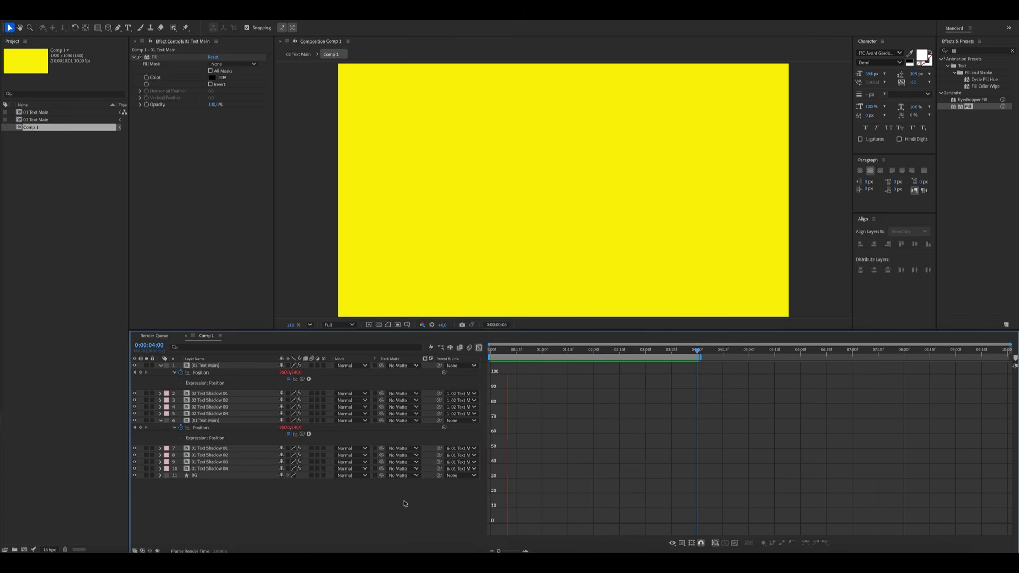
left_click(352, 504)
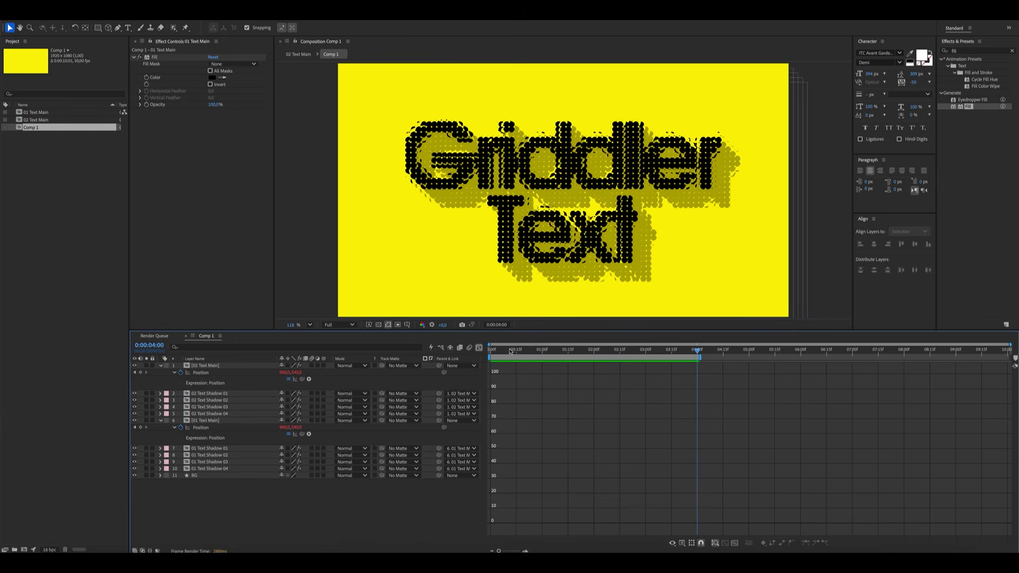
- At 0:00:00:00, move the starting position of 02 Text Main to 640, 540 and of 01 Text Main to 1280, 540
key("Home")
left_click(241, 366)
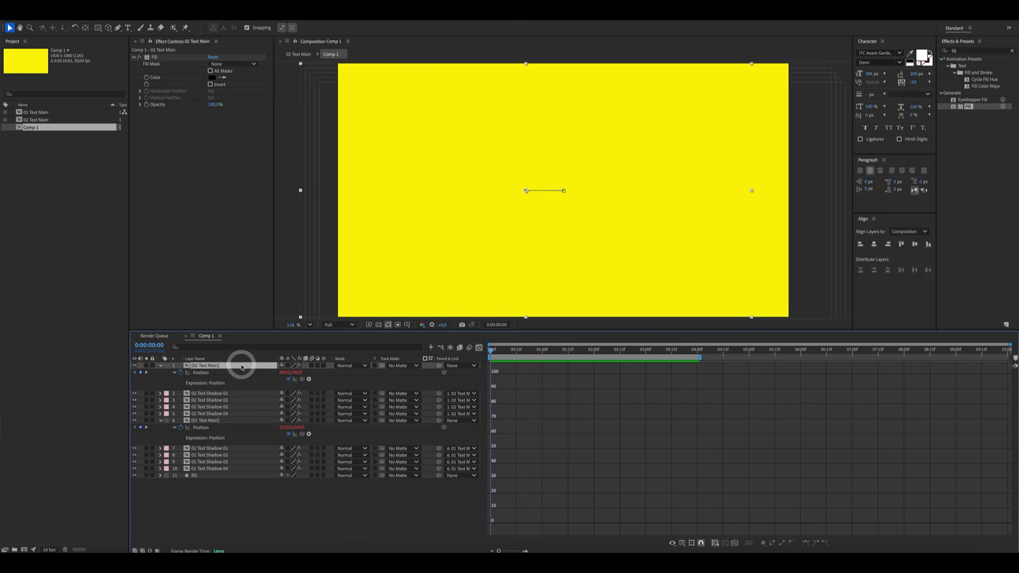
key("Return")
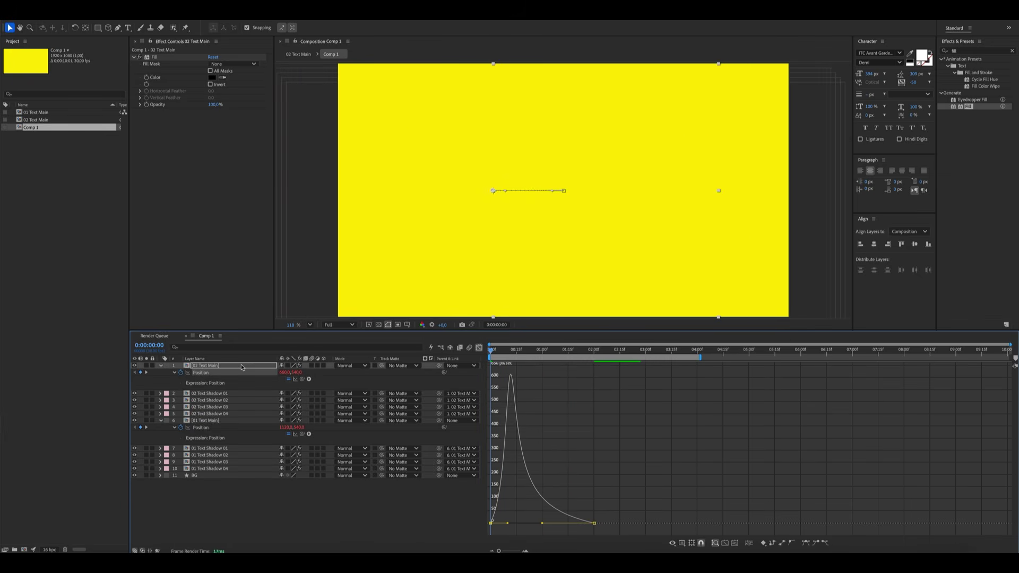
left_click(229, 421)
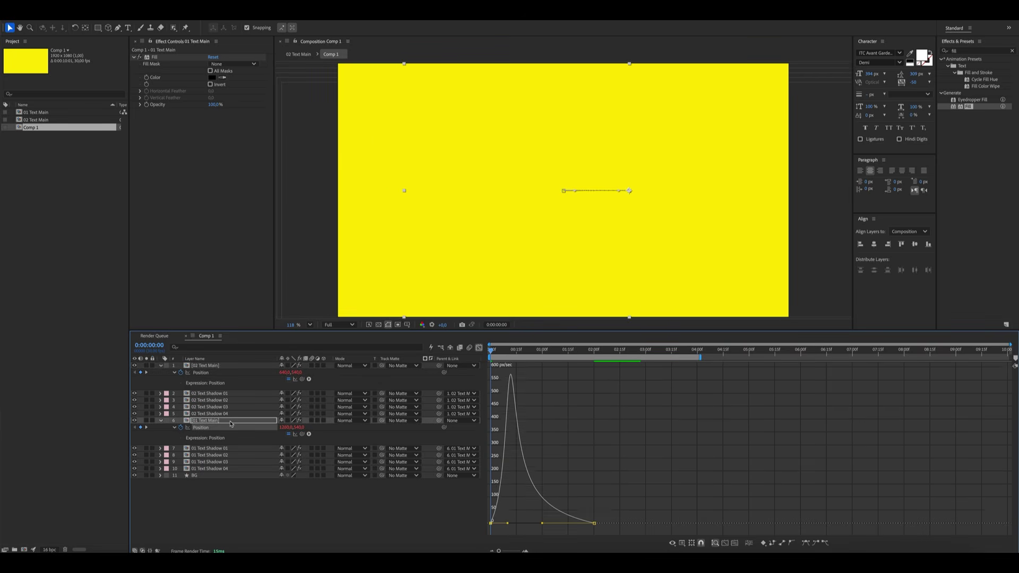
left_click(256, 502)
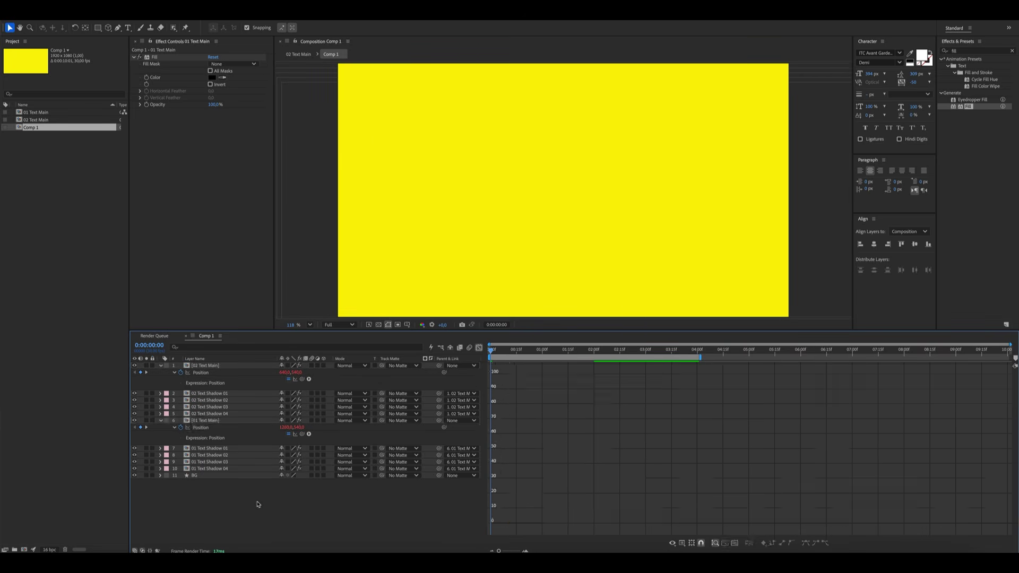
- Leave the graph editor and show only the Position keyframes of 02 Text Main and 01 Text Main, without their expressions
left_click(161, 420)
left_click(161, 366)
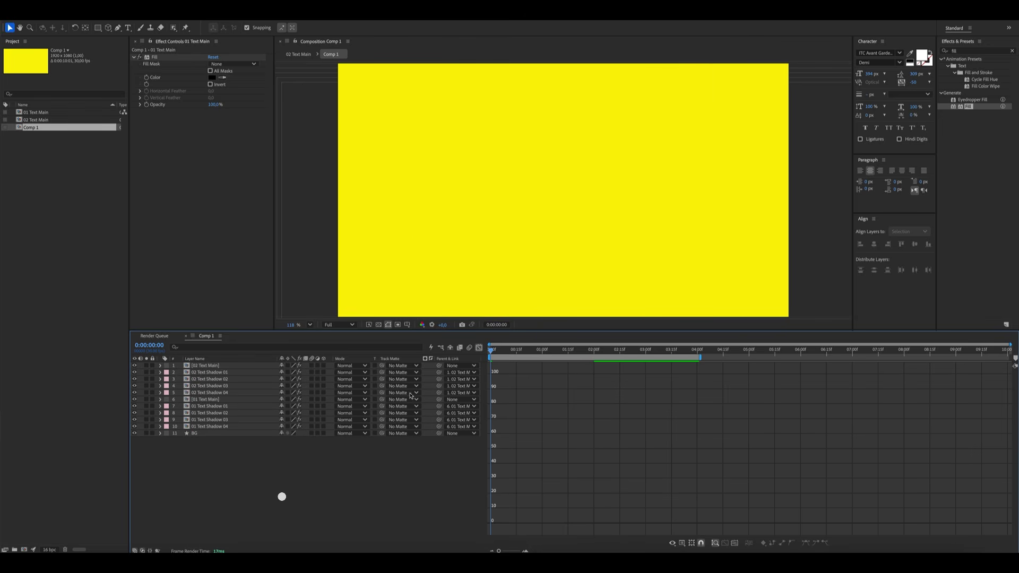
left_click(282, 496)
left_click(479, 347)
left_click(375, 503)
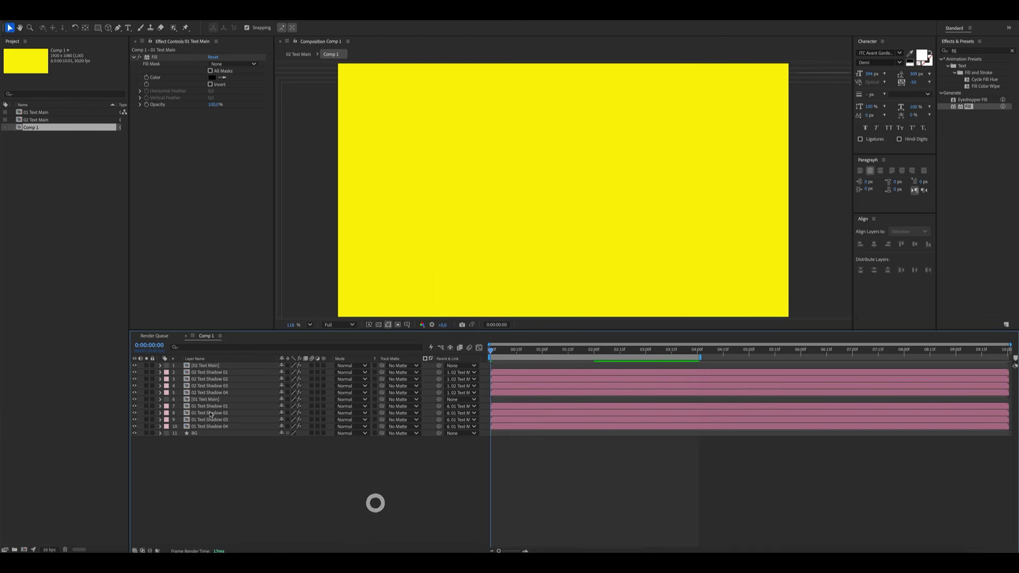
left_click(214, 399)
left_click(218, 365, "ctrl")
key("p")
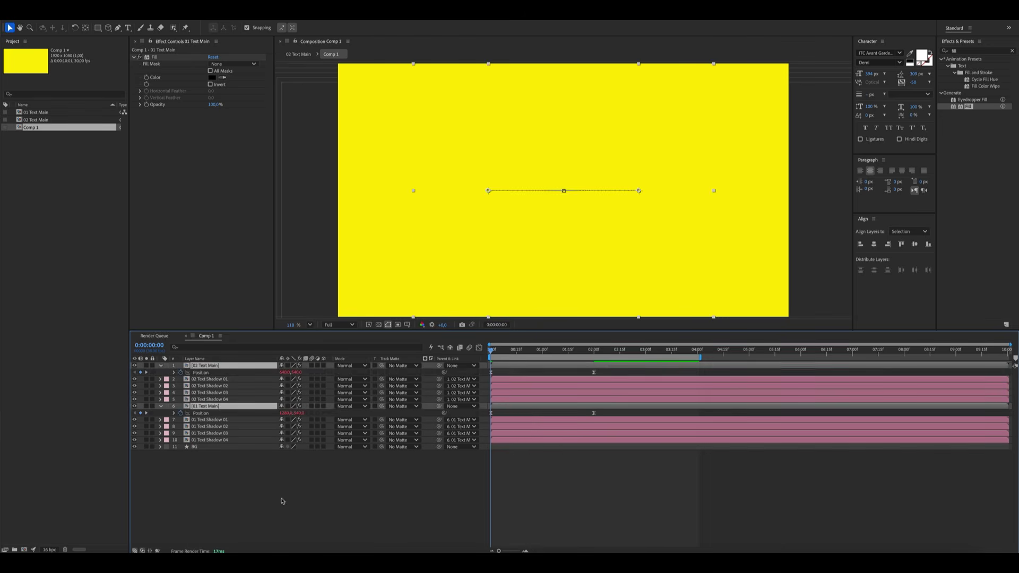
left_click(284, 497)
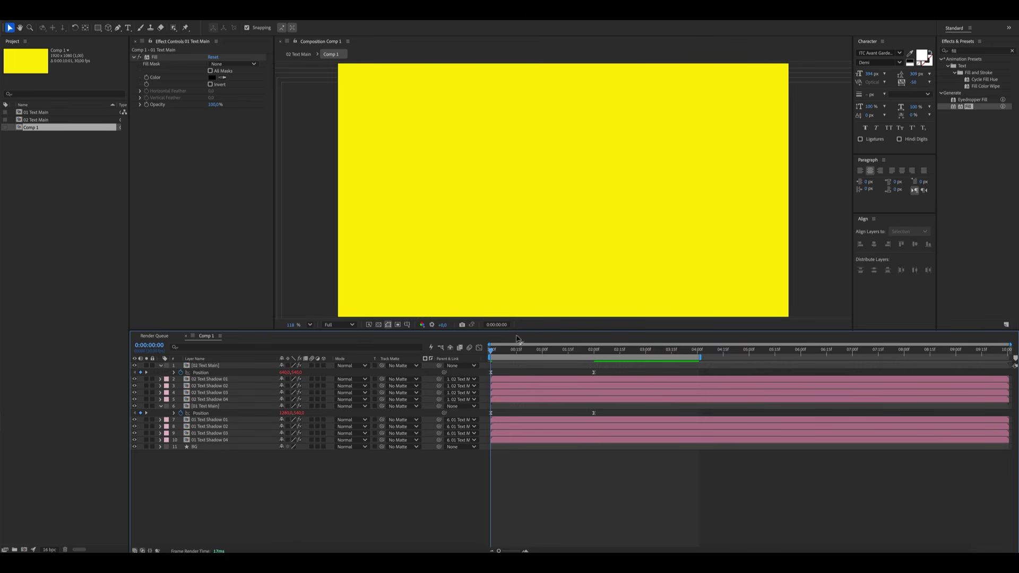
- At 0:00:02:00, add an adjustment layer at the top of the layer stack and name it Effects
left_click_drag(493, 350, 595, 360)
right_click(311, 476)
mouse_move(356, 450)
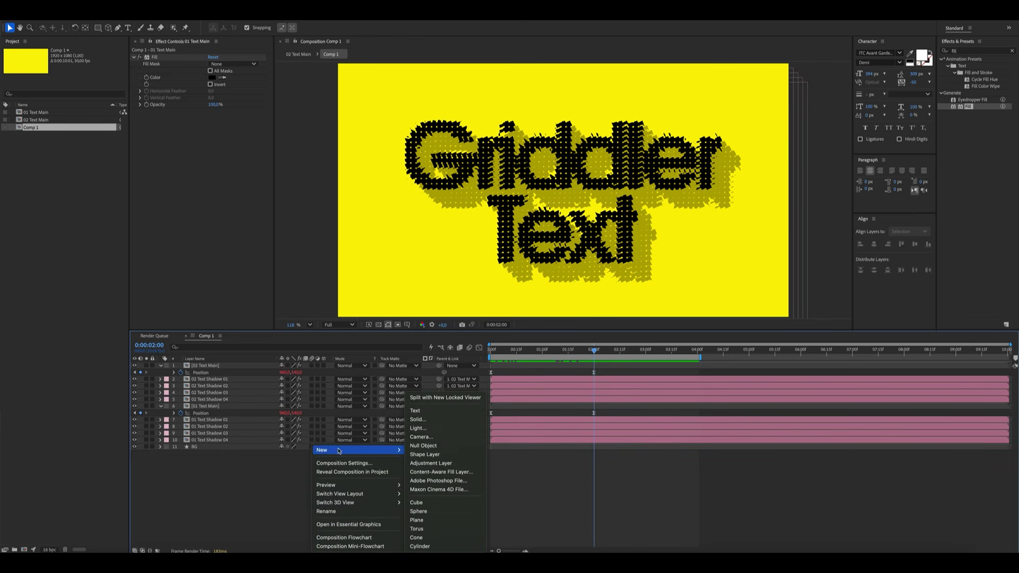
left_click(460, 466)
left_click(246, 501)
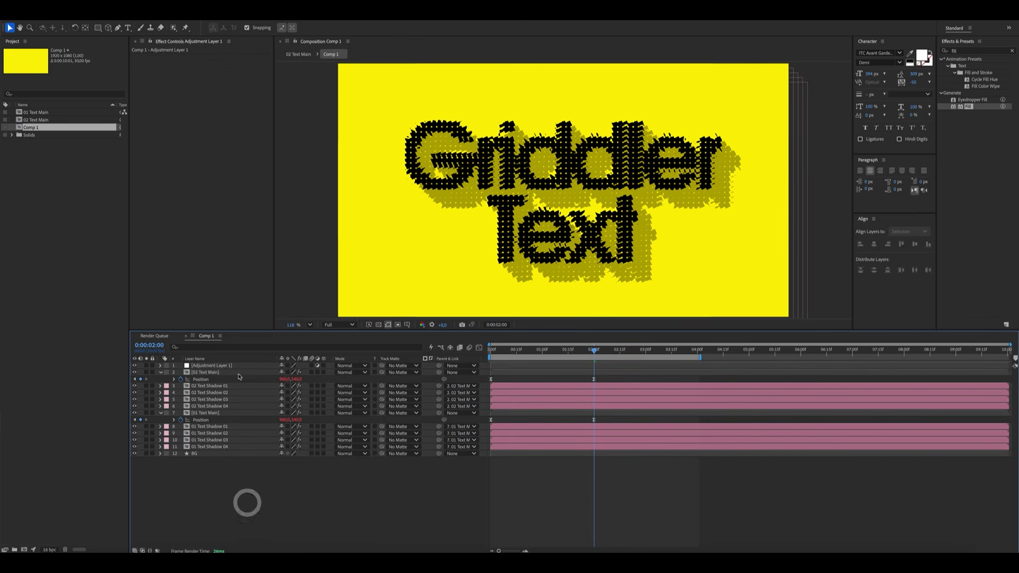
left_click(237, 364)
key("Return")
type("Effec")
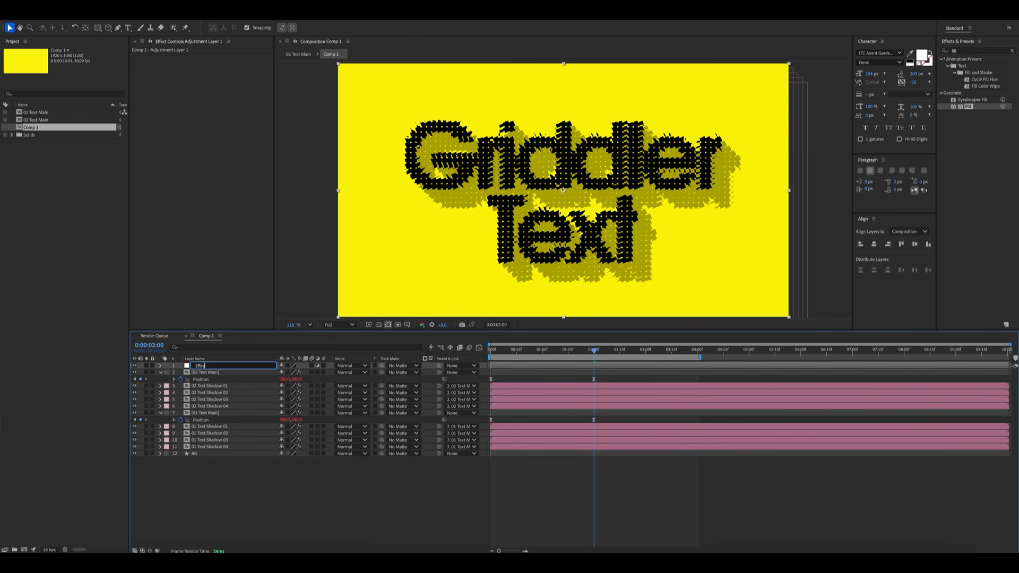
type("ts")
key("Return")
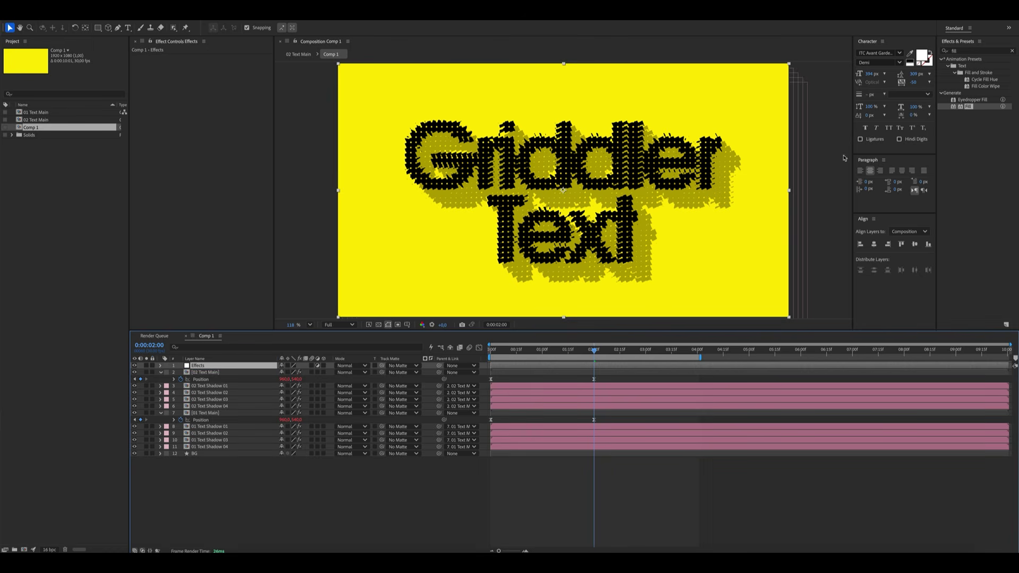
- Apply Posterize Time to the Effects layer and set its frame rate to 10
double_click(957, 51)
type("post")
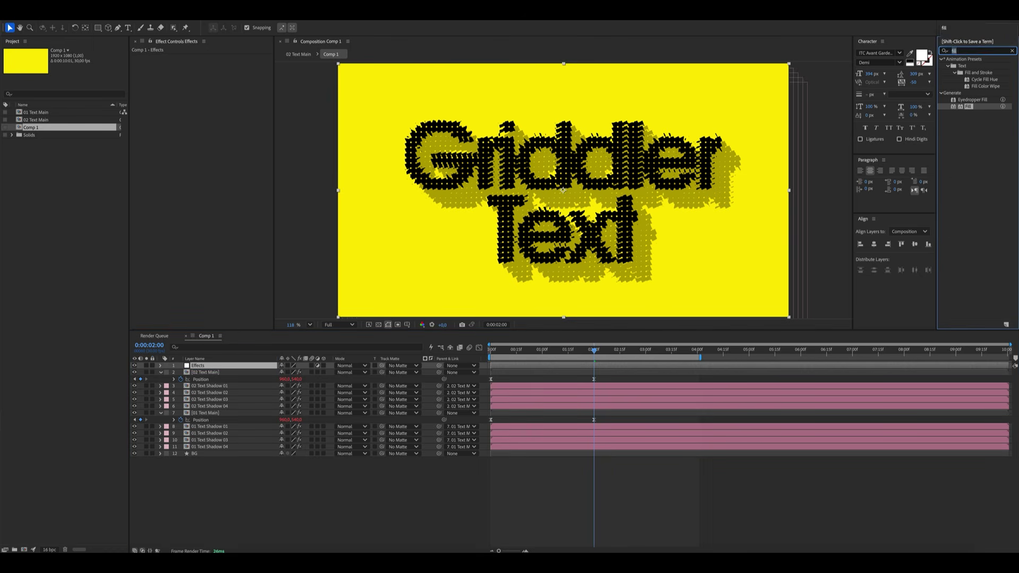
type("erize")
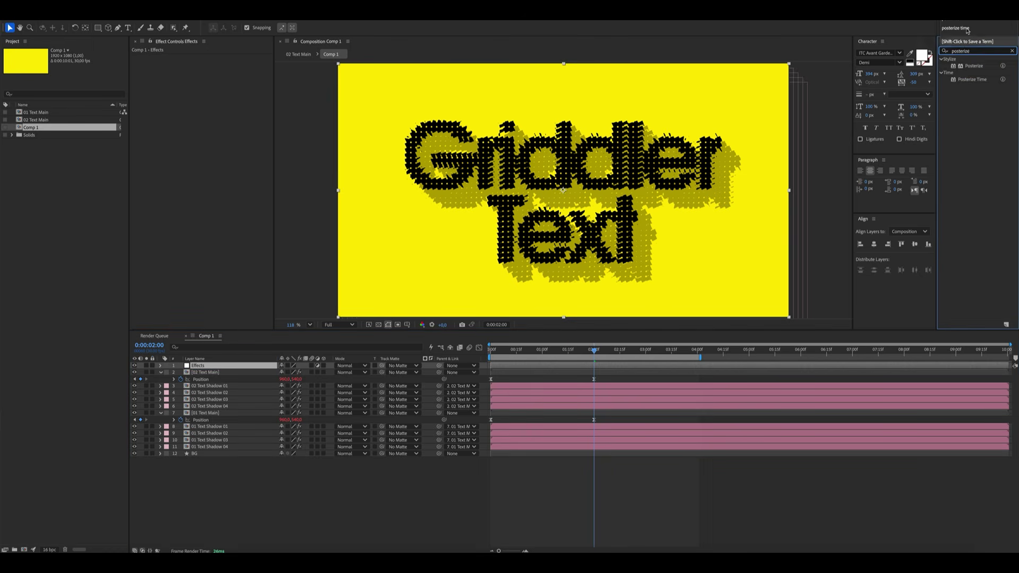
left_click_drag(972, 80, 244, 366)
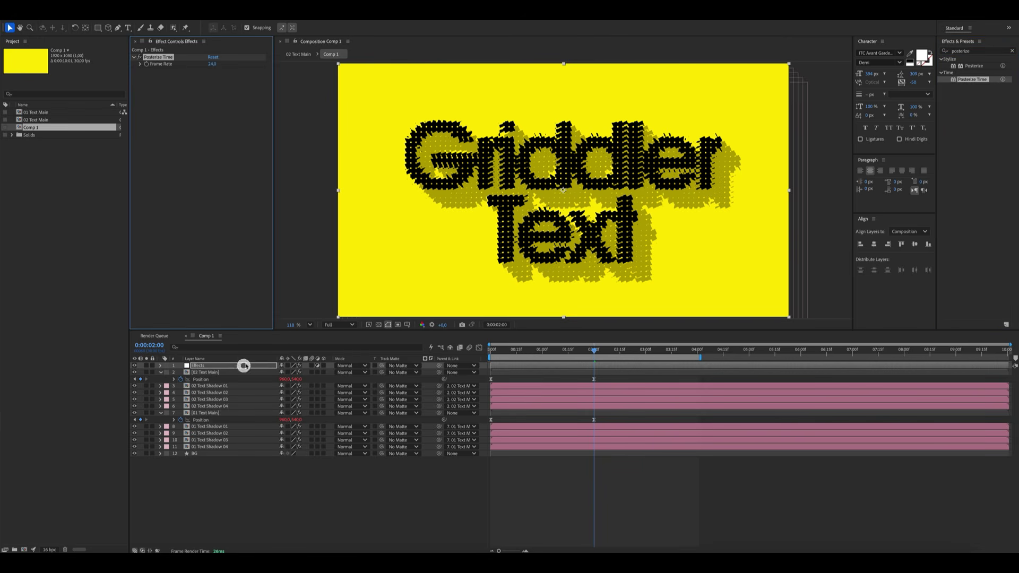
left_click(212, 65)
type("10")
left_click(219, 113)
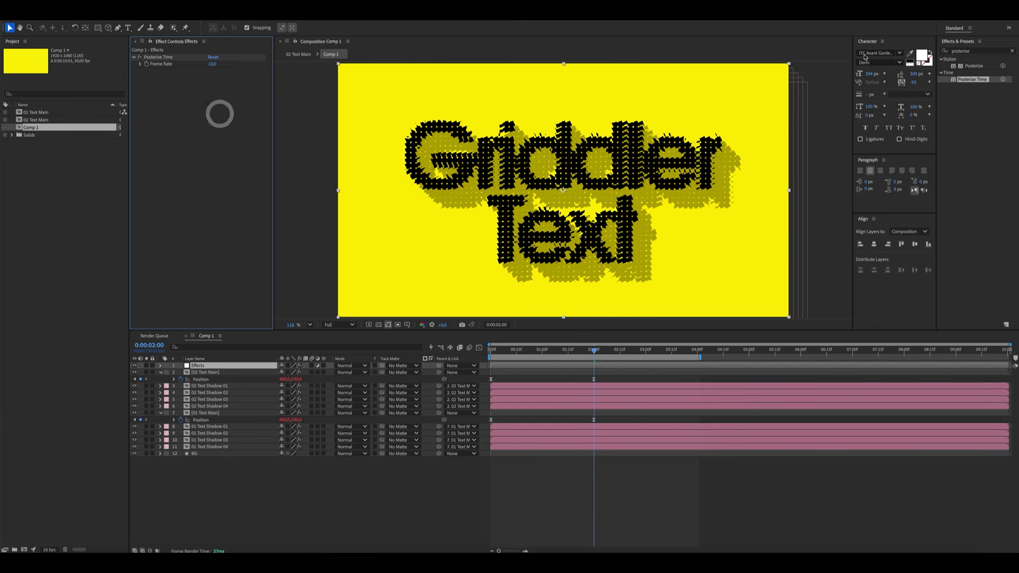
- Apply Gaussian Blur to the Effects layer and set its Blurriness to 3
left_click(987, 51)
type("gaussian")
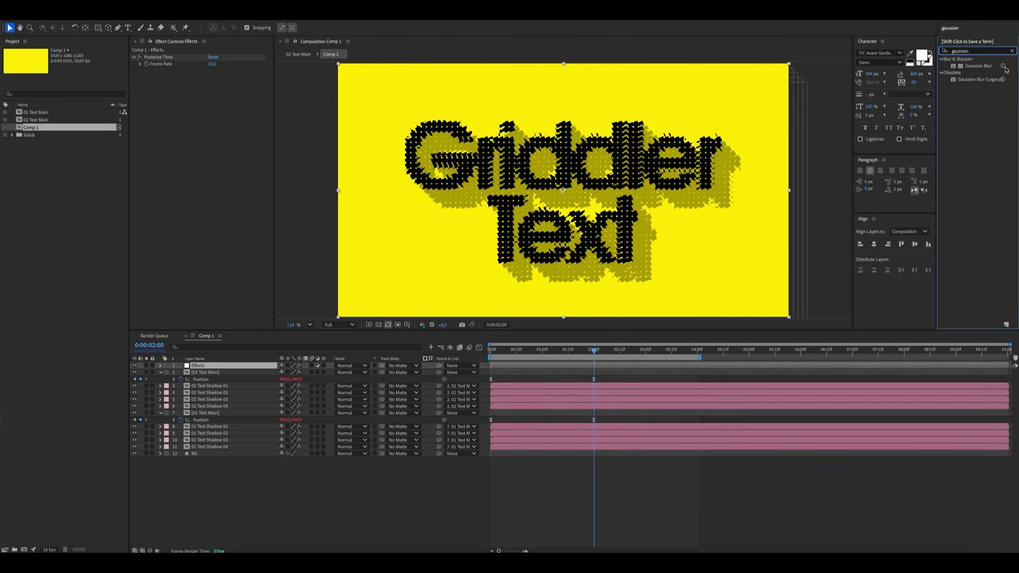
left_click_drag(1004, 67, 228, 173)
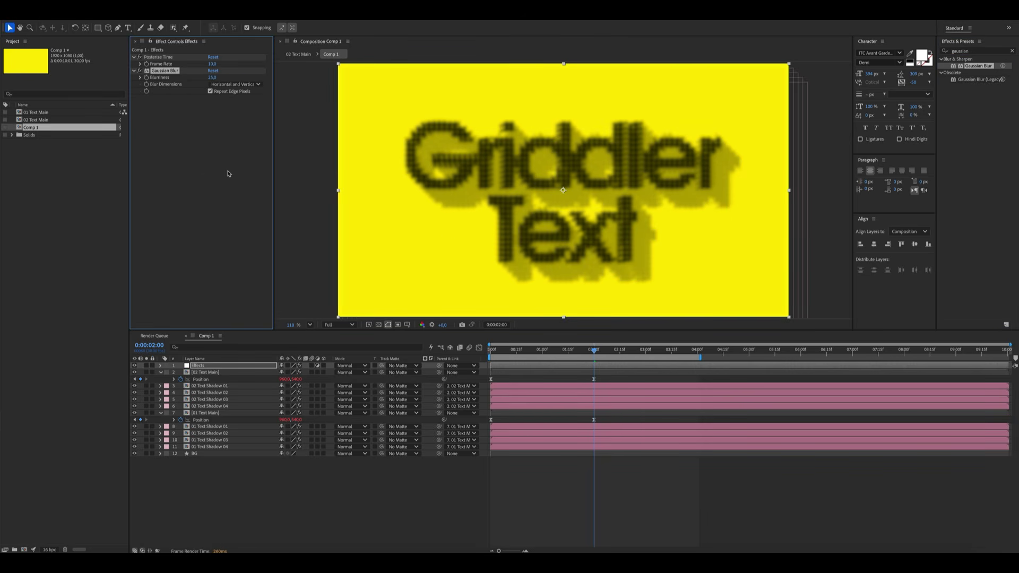
left_click(212, 77)
key("Return")
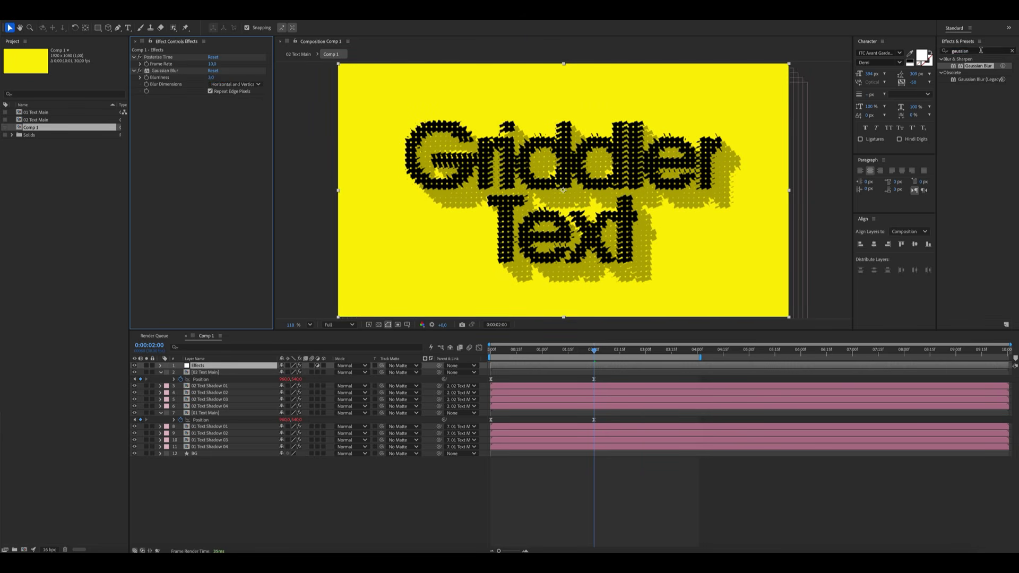
- Apply Curves to the Effects layer and shape the RGB curve into an S to raise the contrast
left_click(981, 50)
left_click(981, 50)
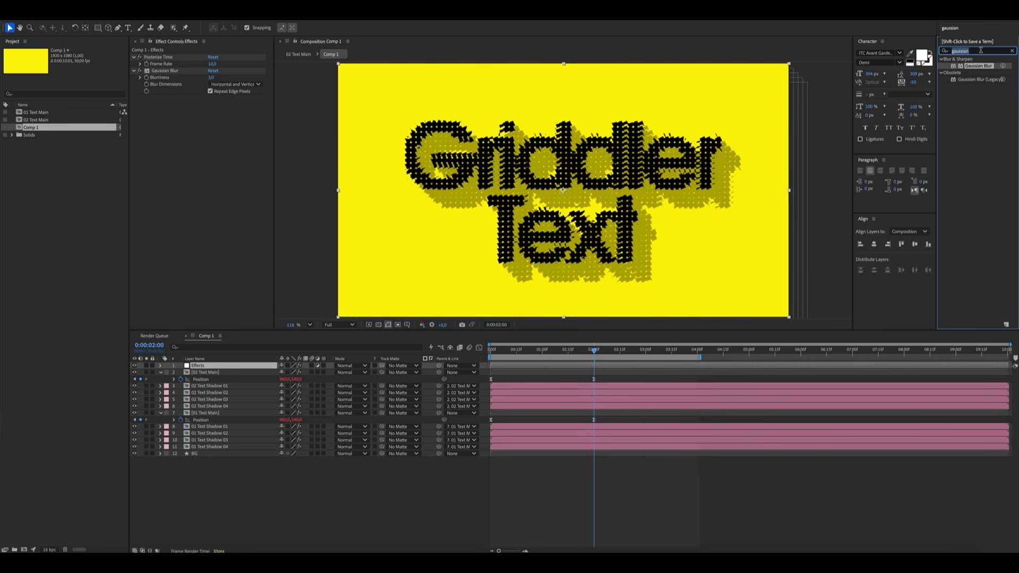
type("curves")
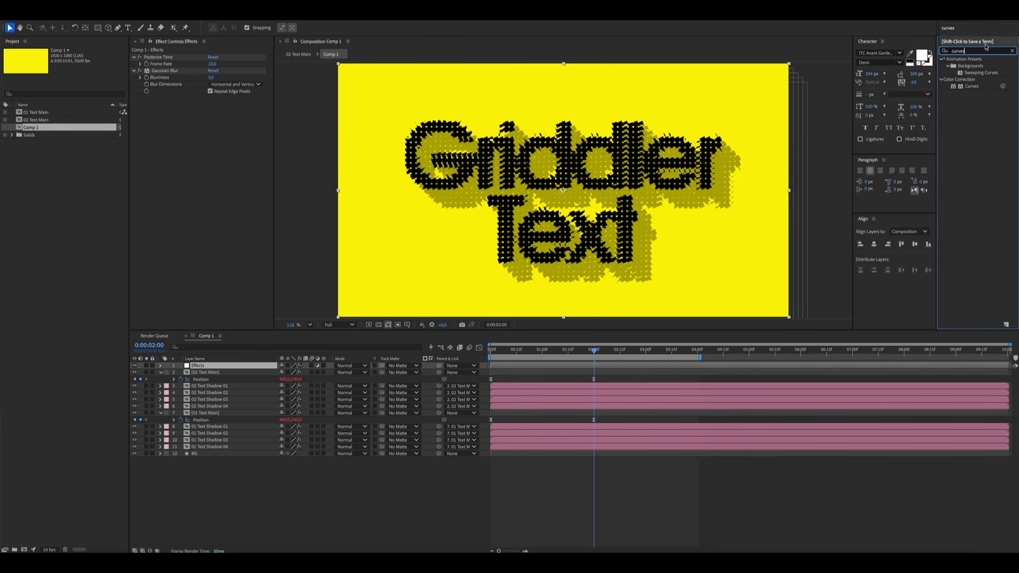
left_click_drag(972, 85, 252, 166)
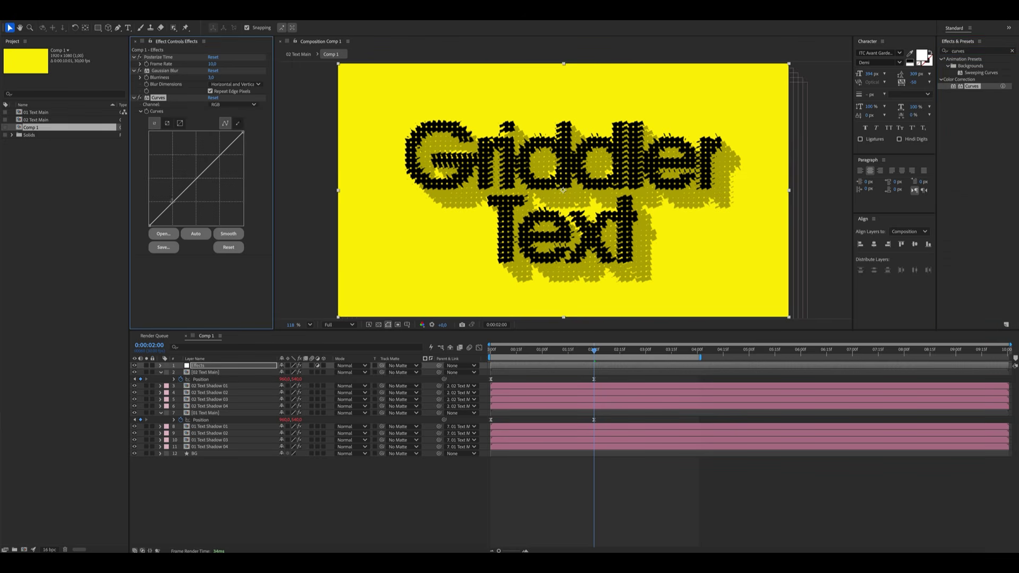
left_click_drag(172, 201, 177, 205)
left_click_drag(214, 163, 210, 159)
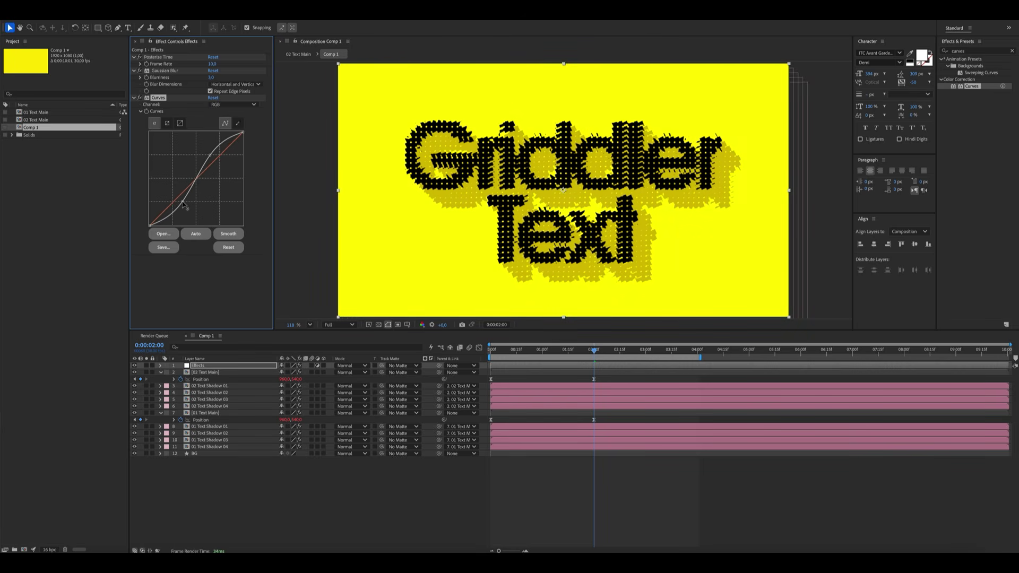
- Apply the Noise effect to the Effects layer with the Amount of Noise at 10%
left_click(976, 49)
type("noise")
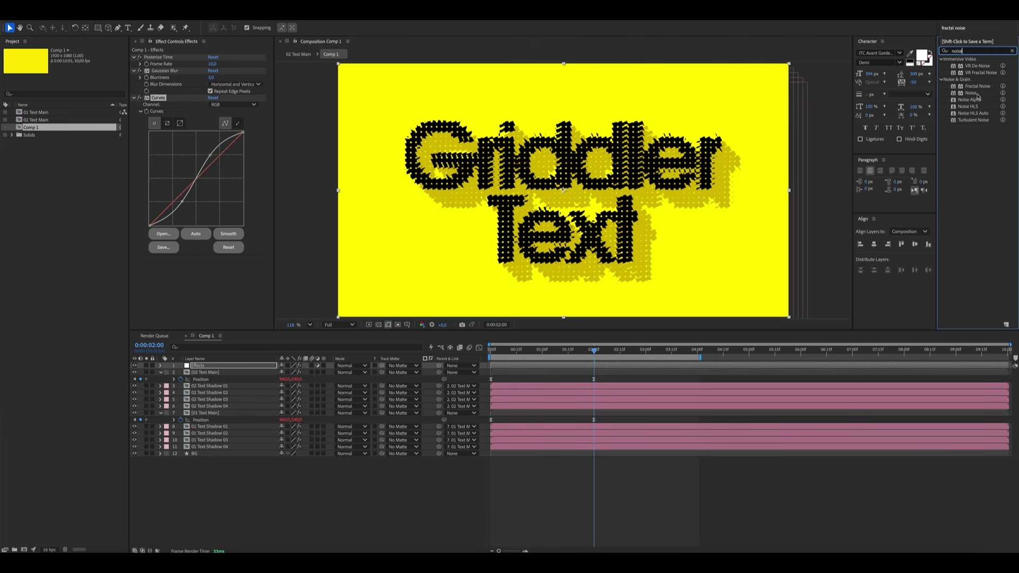
left_click_drag(971, 93, 218, 265)
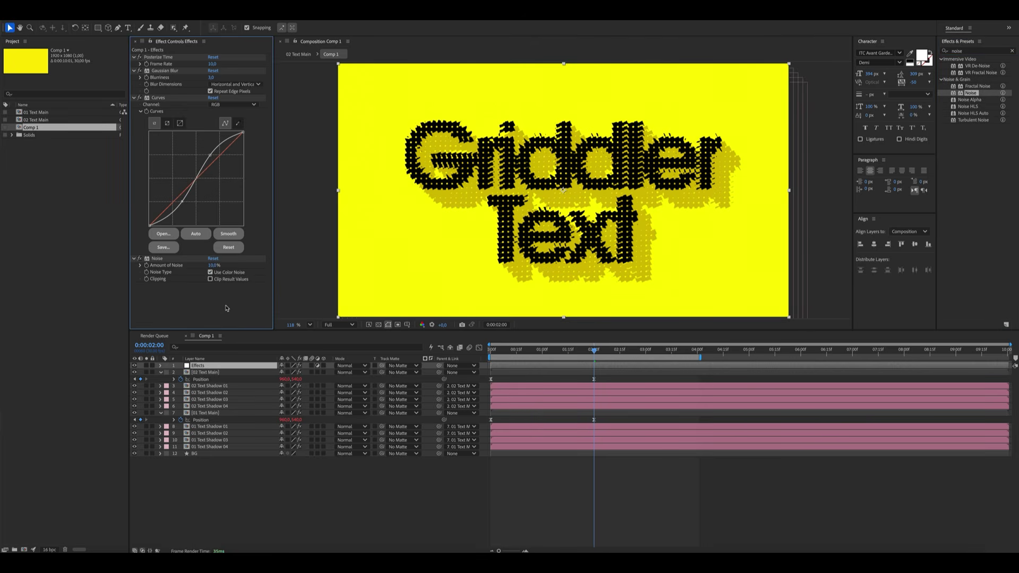
- Apply Unsharp Mask to the Effects layer after Noise and set its Amount to 50
left_click(975, 50)
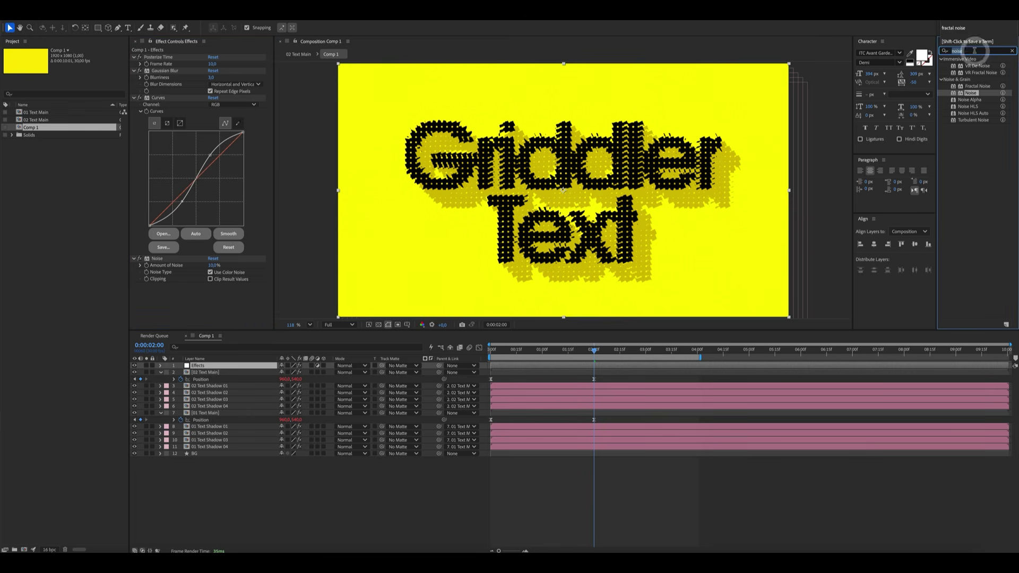
type("unsharp")
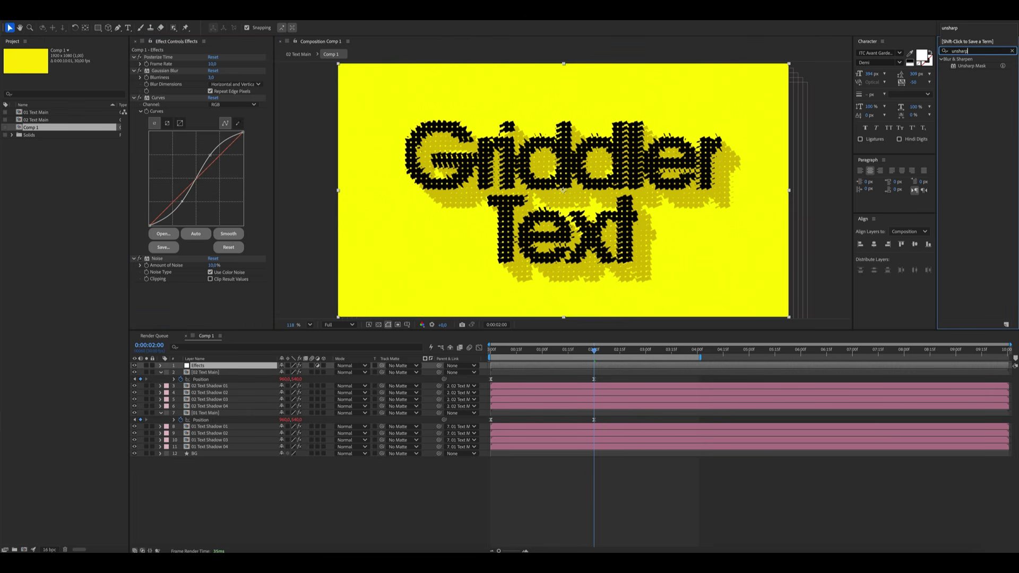
left_click_drag(972, 65, 193, 305)
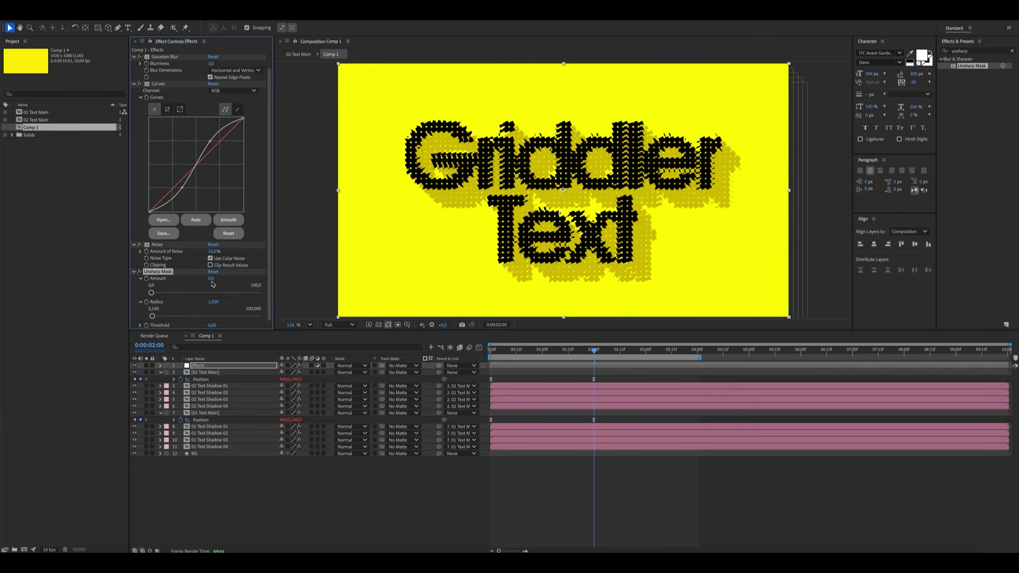
type("10")
key("Return")
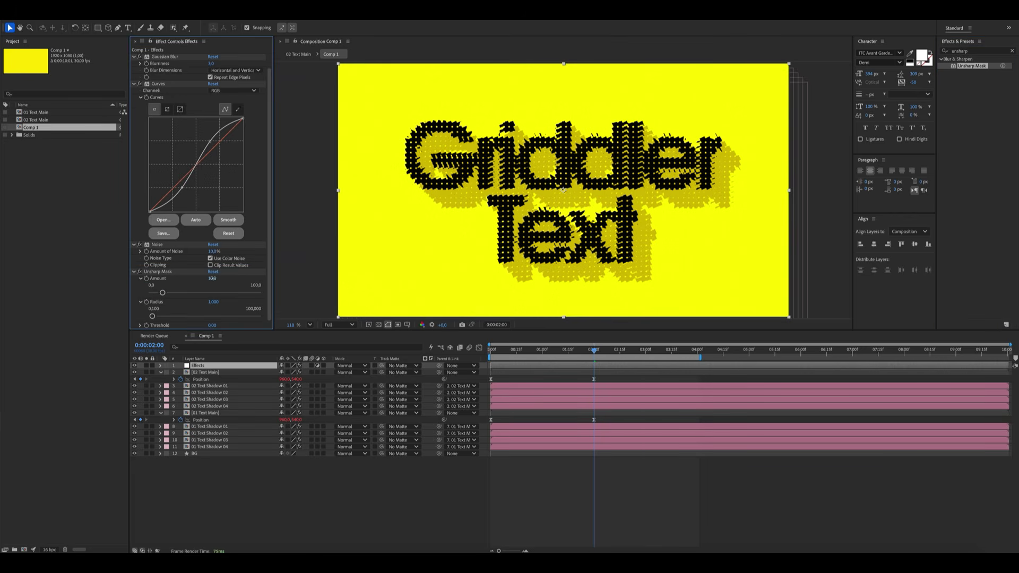
left_click(212, 278)
type("50")
left_click(238, 280)
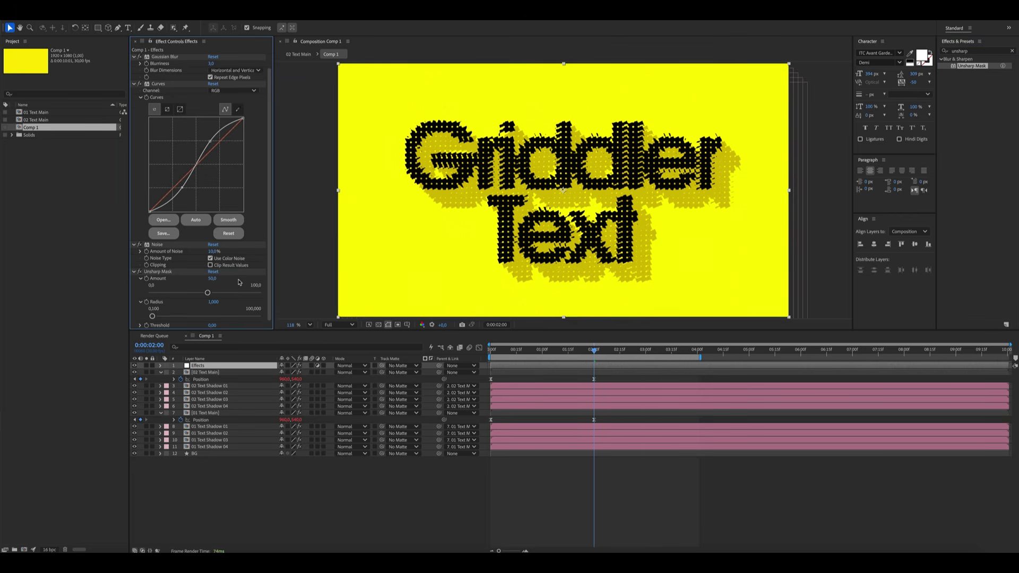
left_click(298, 494)
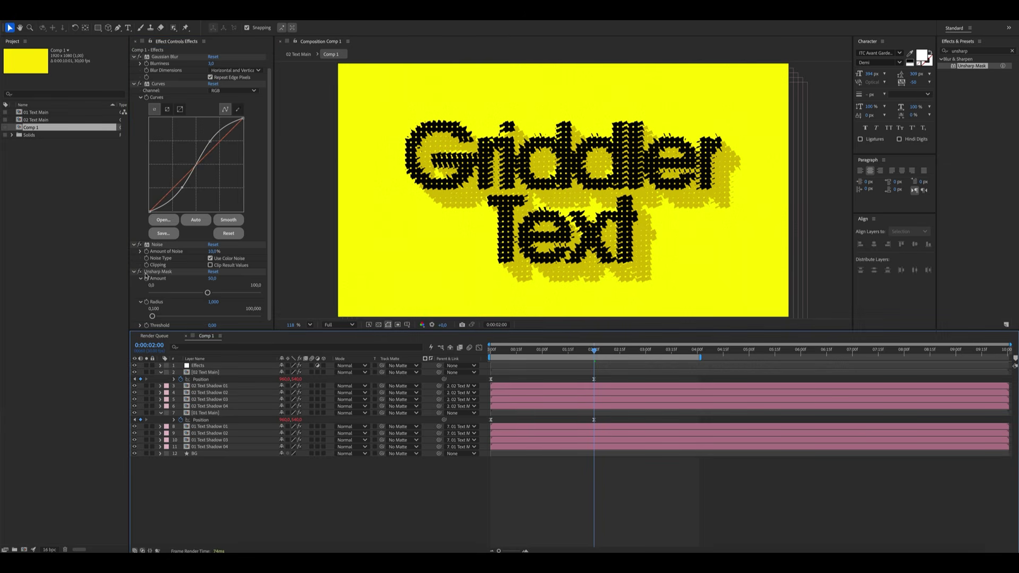
- Add the Paper30.png texture to Comp 1 as the top layer and set its blending mode to Difference
left_click(276, 496)
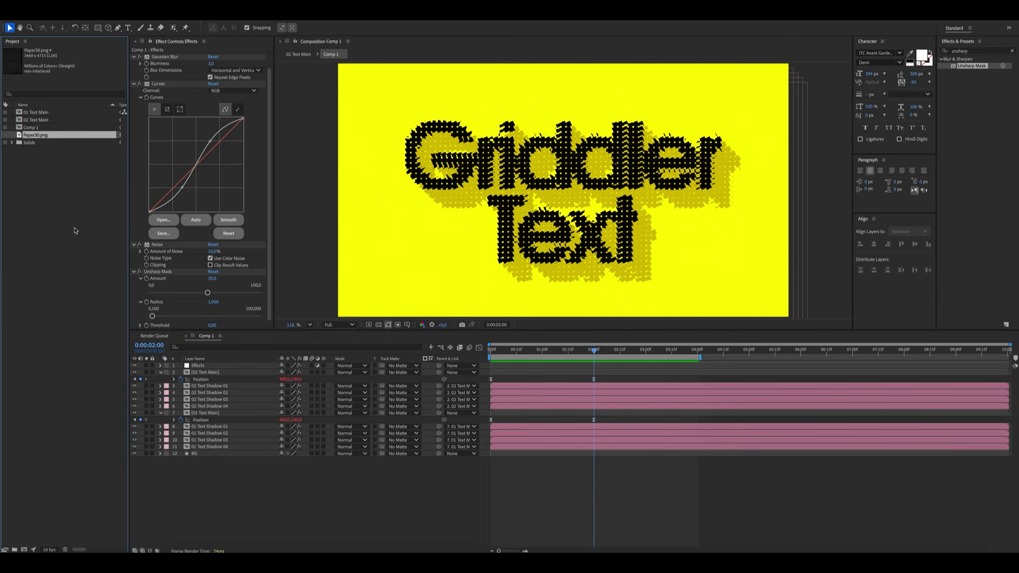
left_click(75, 228)
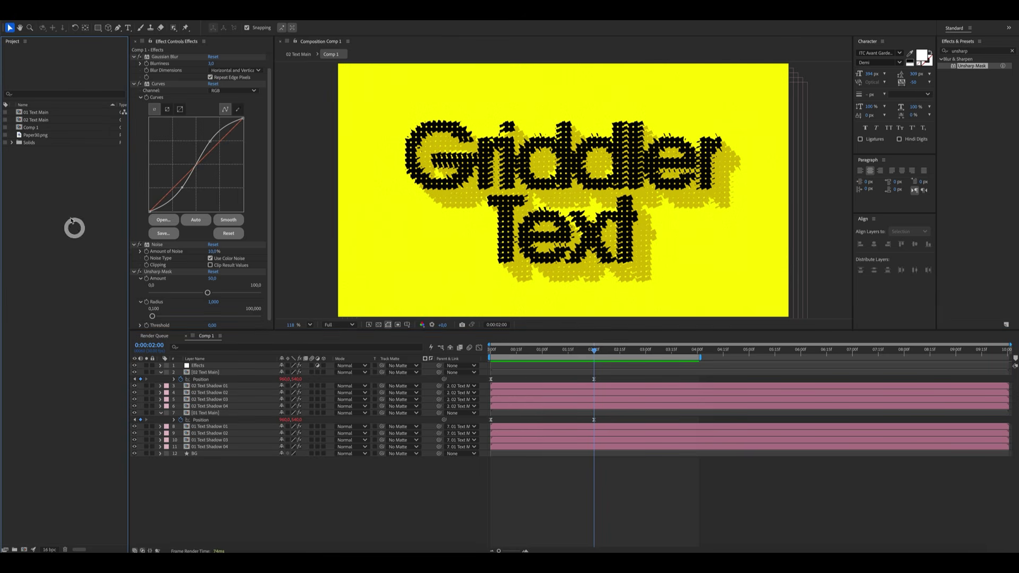
left_click(35, 134)
left_click(195, 367)
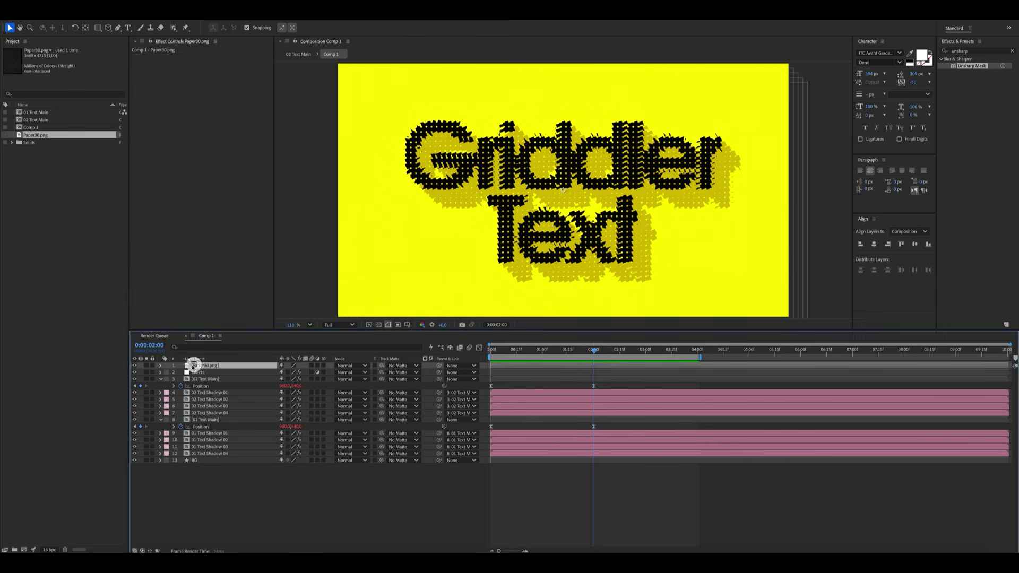
key("ctrl+slash")
left_click(340, 365)
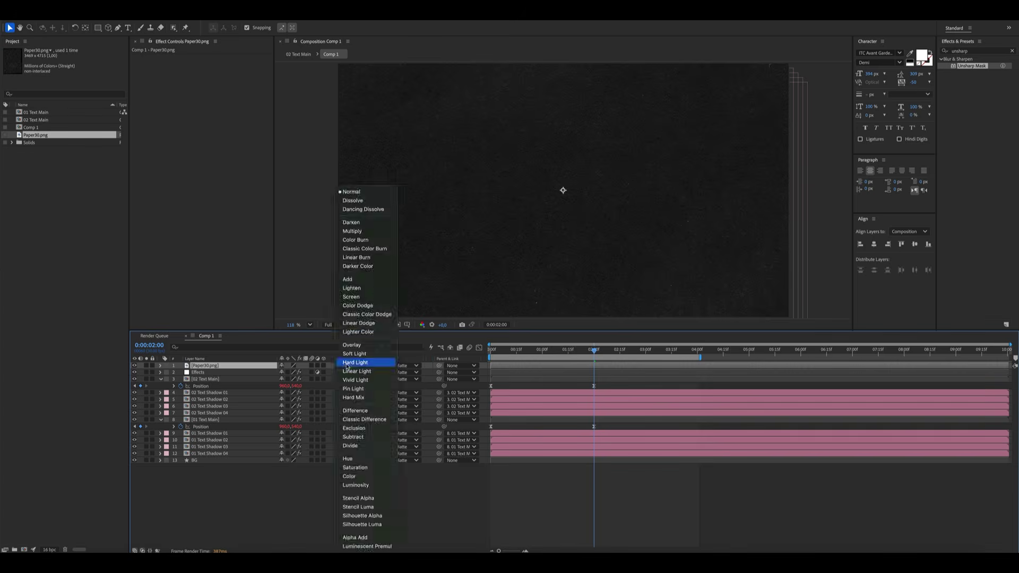
left_click(355, 411)
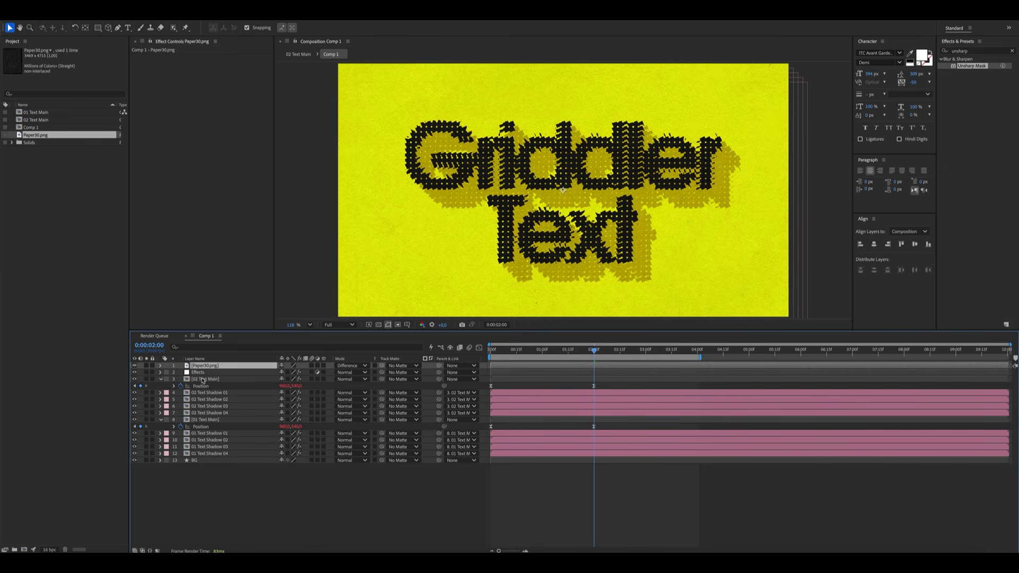
- Give the Rotation of the Paper30.png layer the expression posterizeTime(6); wiggle(24,720)
key("r")
left_click(181, 373, "alt")
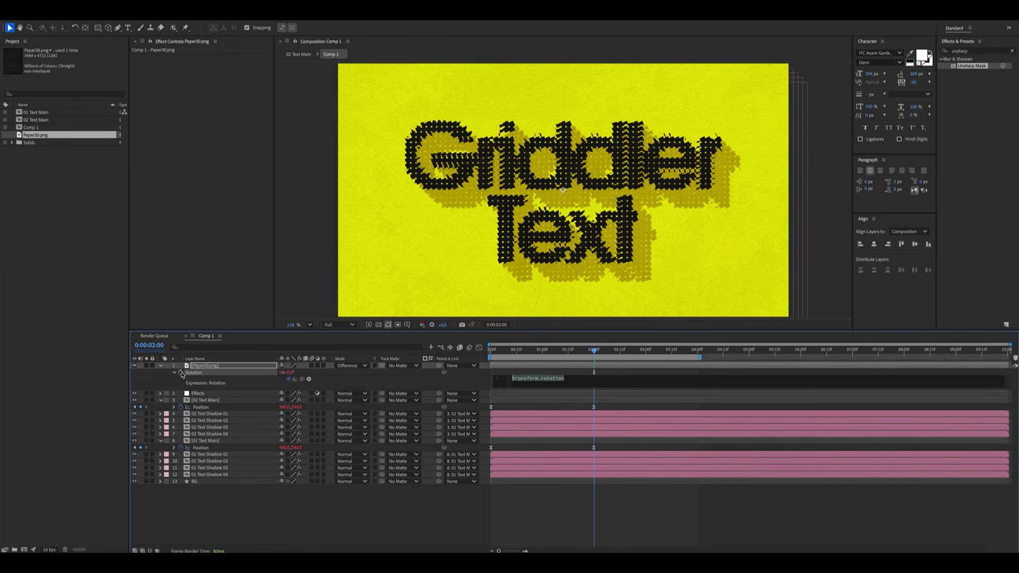
type("poster")
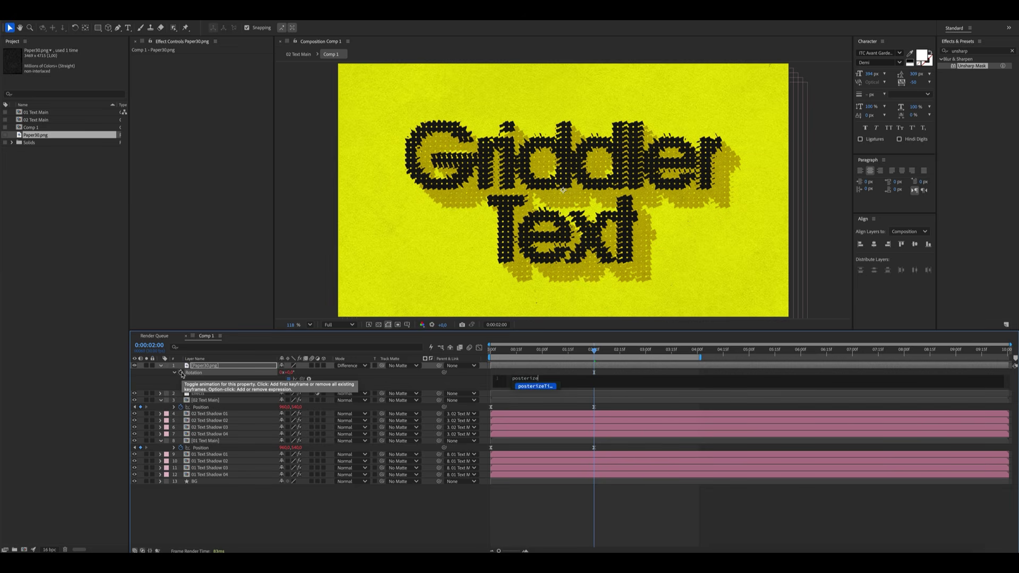
type("ize")
key("Return")
type("wiggl")
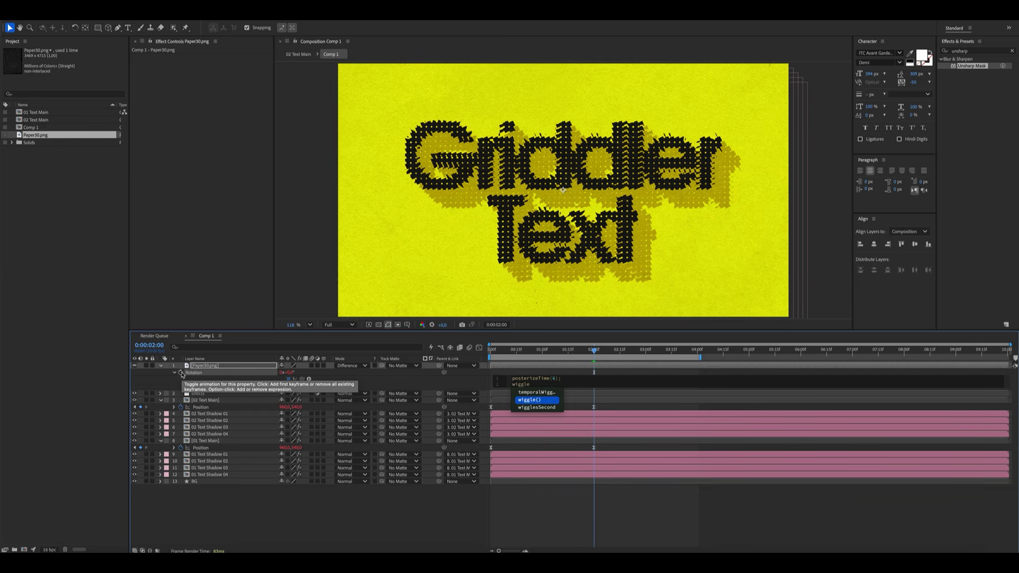
type("e")
key("Return")
type("24,720)")
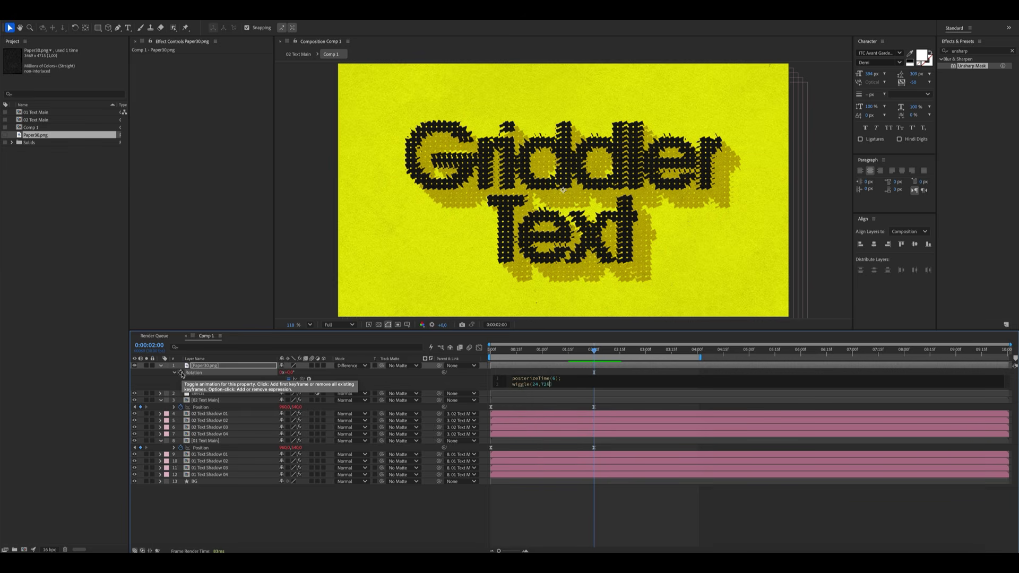
left_click(257, 519)
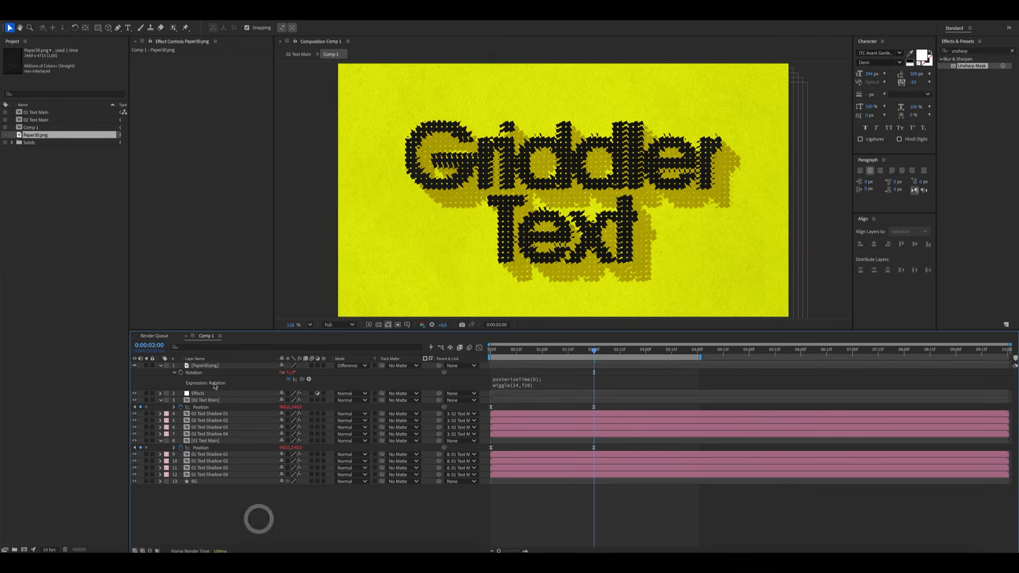
- Move the Paper30.png layer below the Effects layer and set its opacity to 50%
left_click_drag(210, 369, 223, 400)
left_click(263, 514)
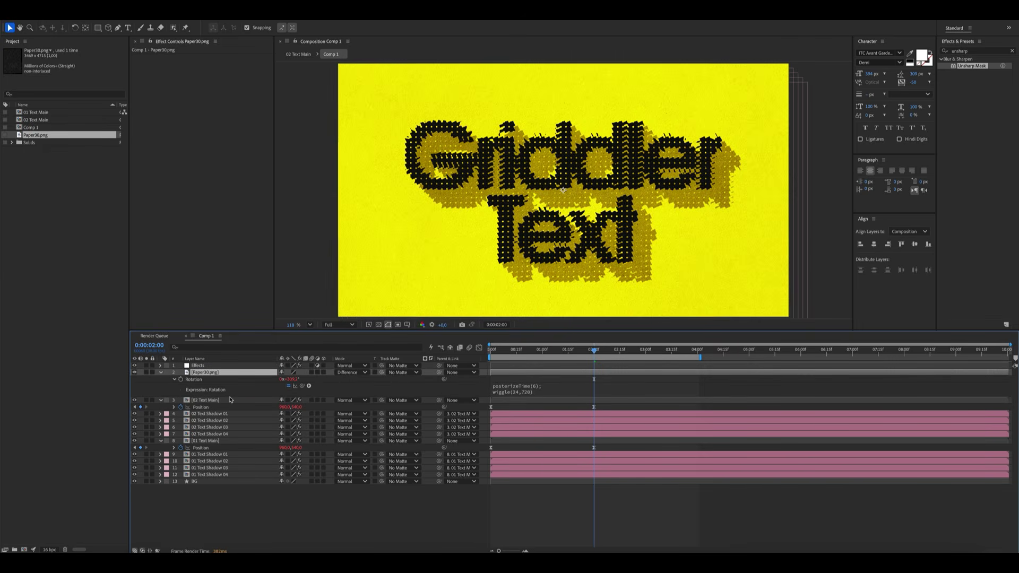
key("t")
left_click(285, 379)
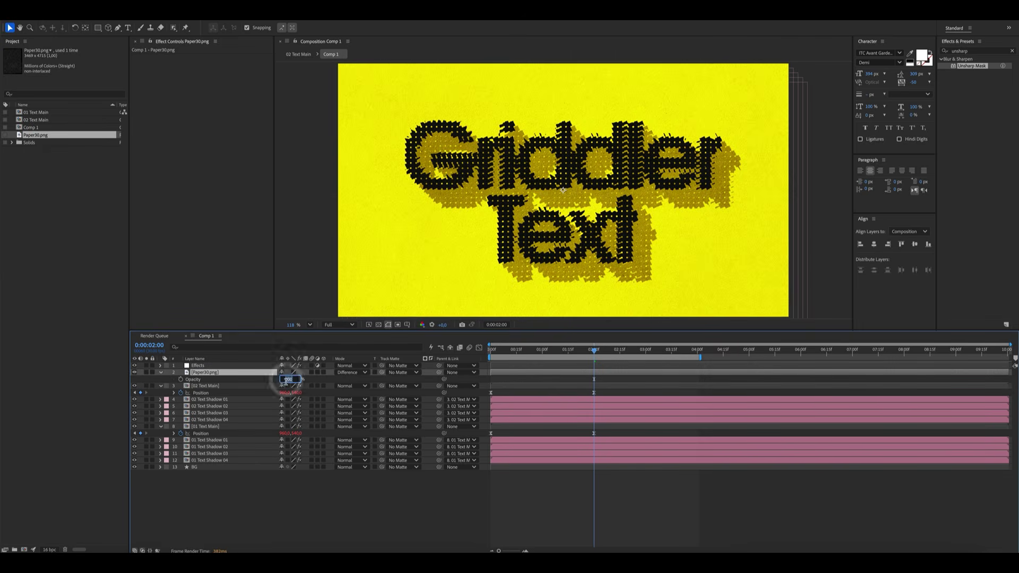
type("50")
key("Return")
left_click(333, 480)
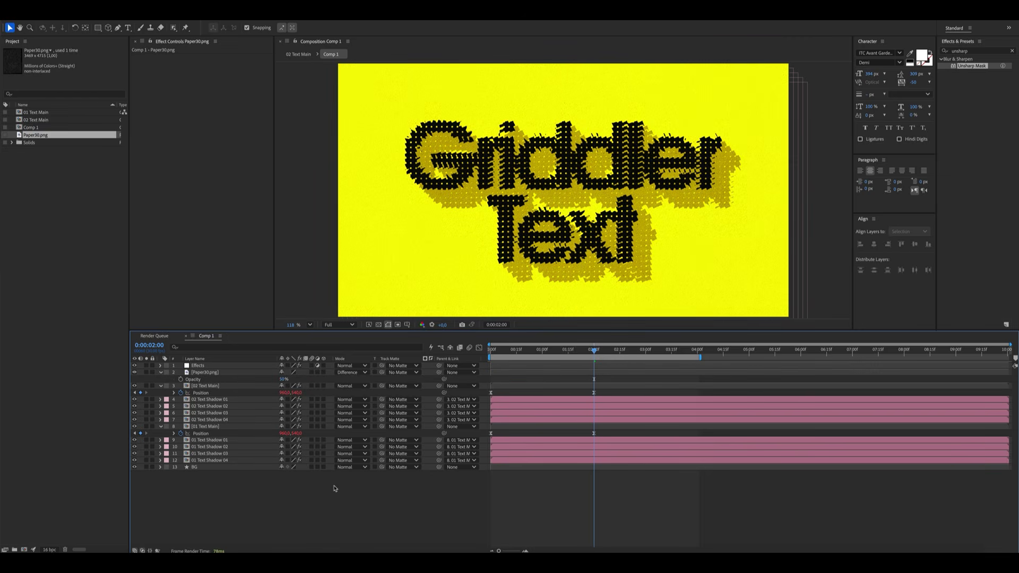
- Preview the animation with the paper texture and Effects layer applied
key("ctrl+shift+h")
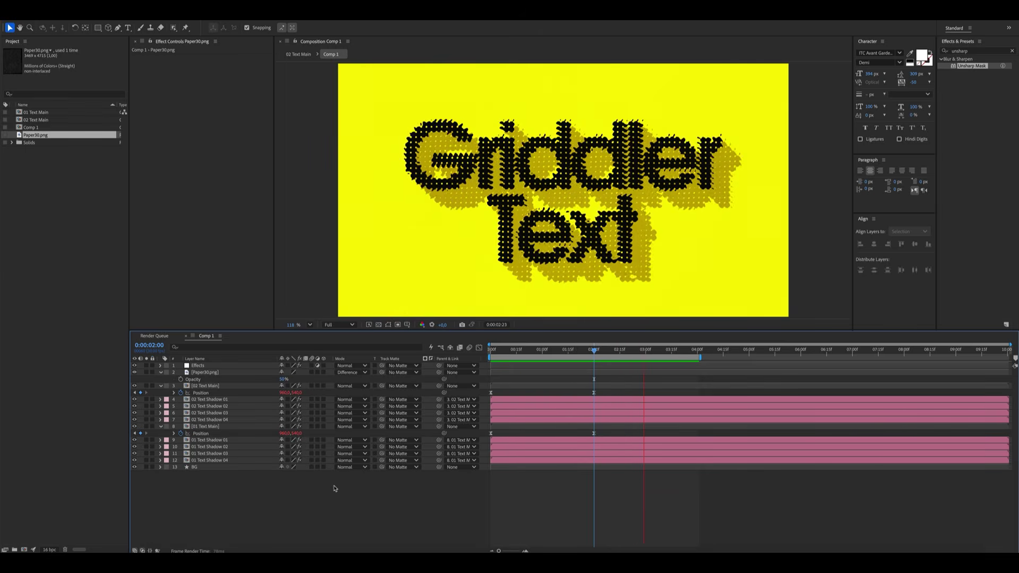
key("space")
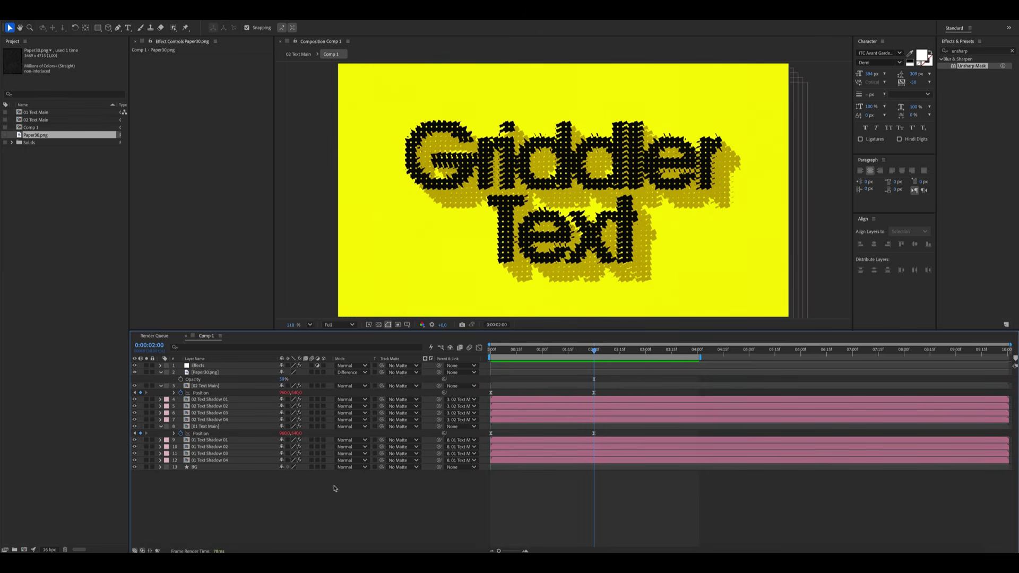